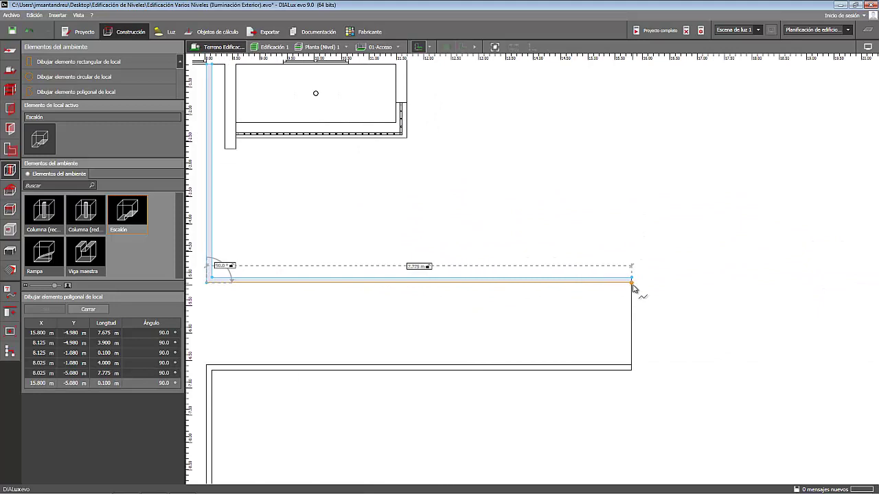
- Close the L-shaped polygonal step element along the upper-right walkway edge and set its height to 0.1 m
left_click(631, 282)
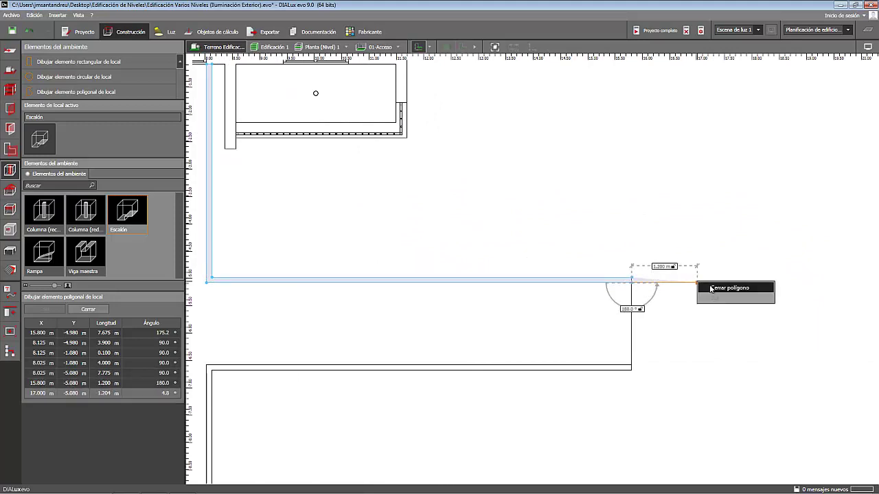
left_click(707, 287)
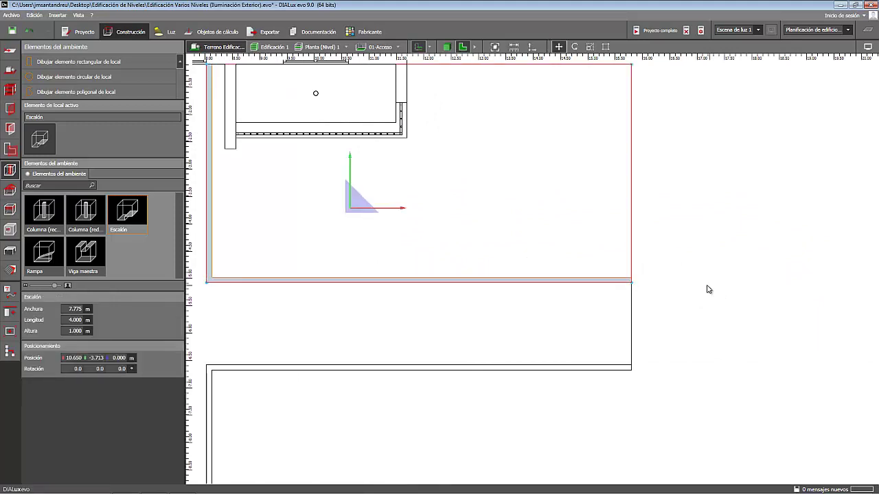
left_click(74, 331)
type("0.1")
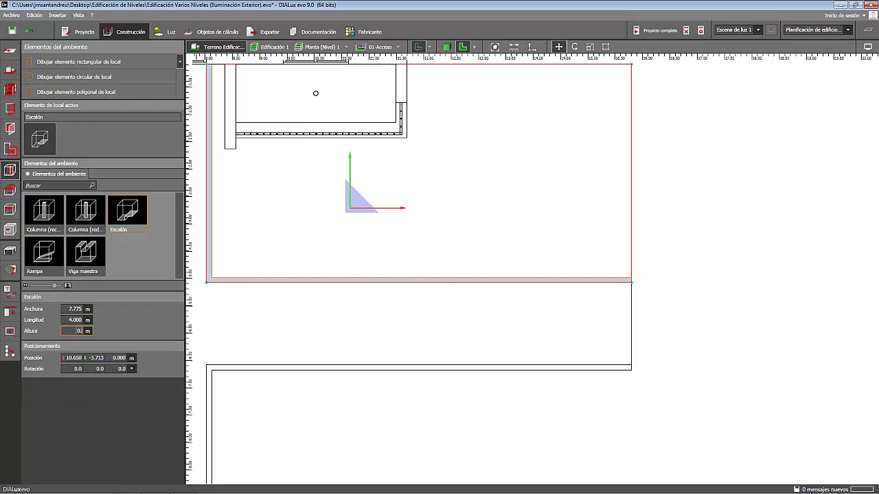
key("Return")
- Examine the walkway and parking curbs around the building in 3D, and return to the site floor plan
middle_click_drag(343, 295, 466, 248)
left_click(466, 249)
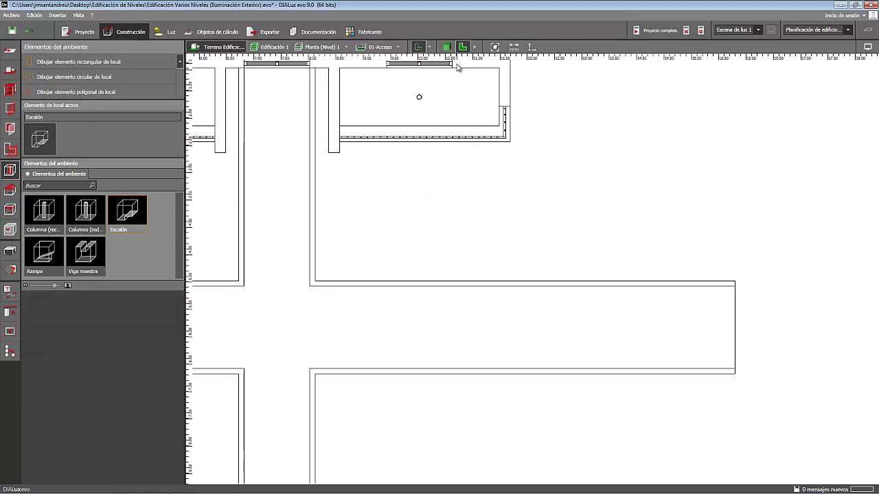
left_click(446, 46)
scroll(600, 238, "up", 10)
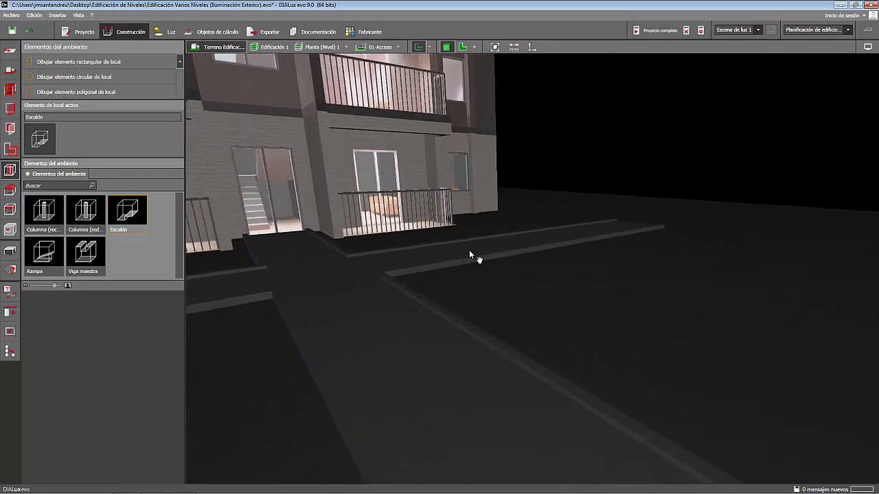
left_click_drag(469, 252, 652, 265)
scroll(605, 260, "down", 5)
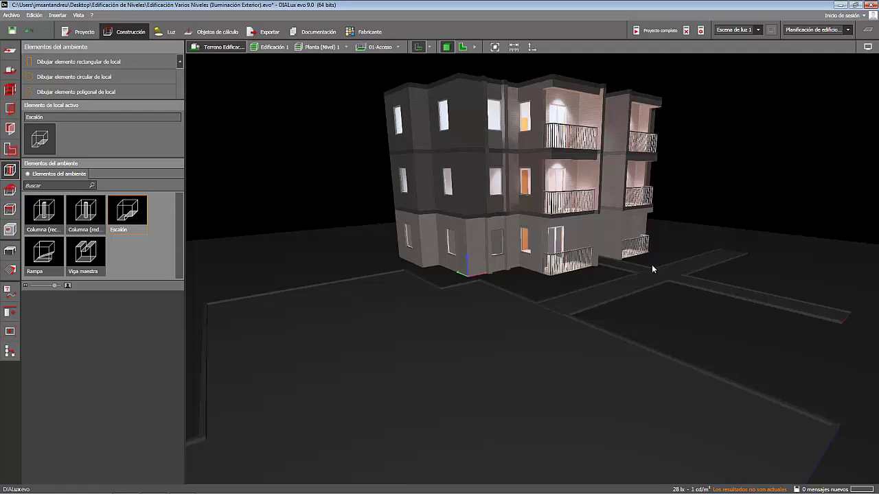
left_click(463, 47)
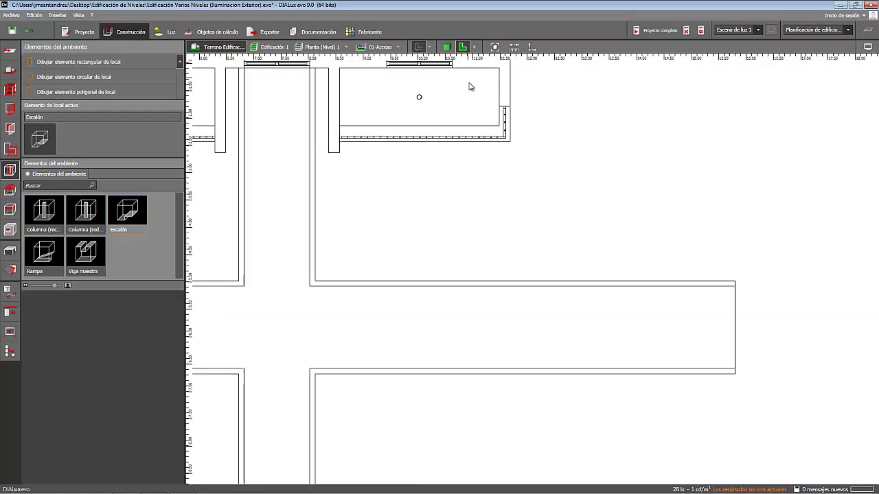
scroll(473, 152, "down", 6)
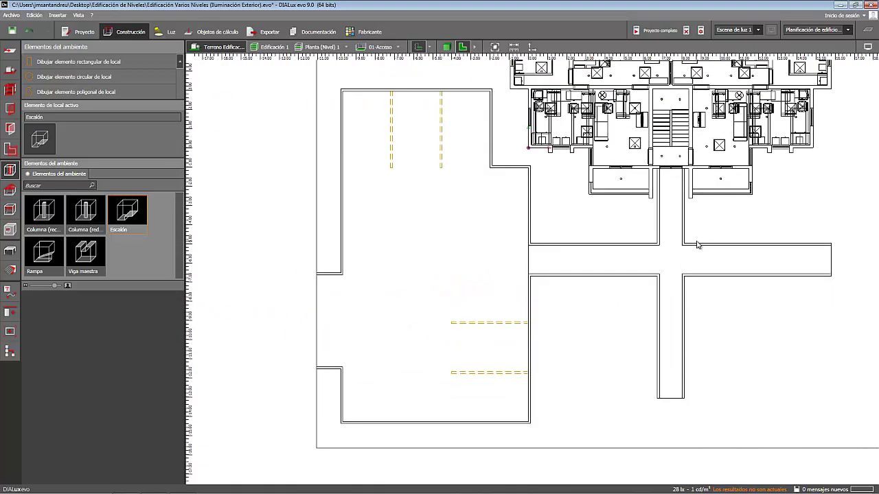
- Draw a rectangular extrusion body, 0.1 m by 4 m, over the first vertical dashed parking divider in the upper parking area
left_click(11, 252)
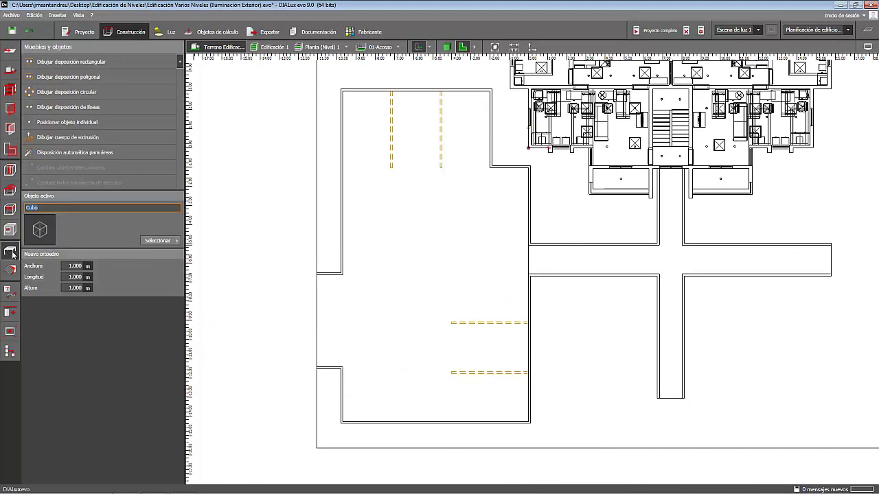
left_click(86, 140)
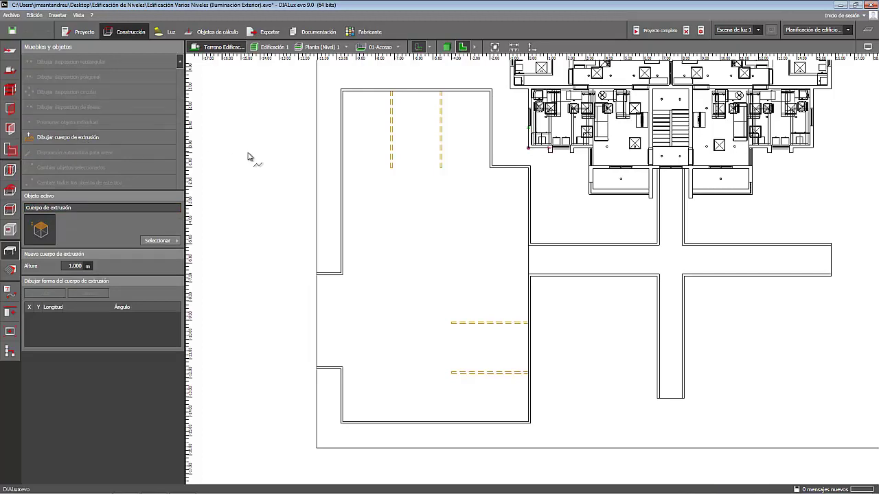
scroll(351, 202, "up", 5)
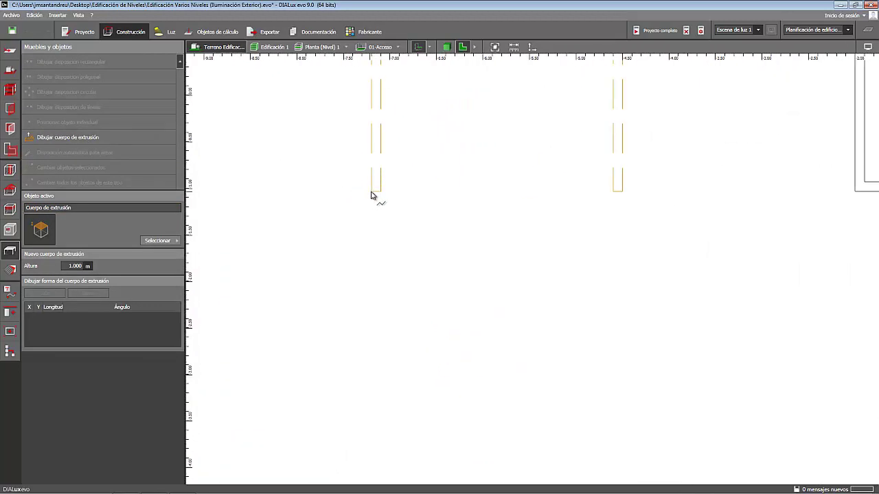
left_click(372, 198)
left_click(380, 198)
left_click(380, 153)
scroll(385, 120, "up", 5)
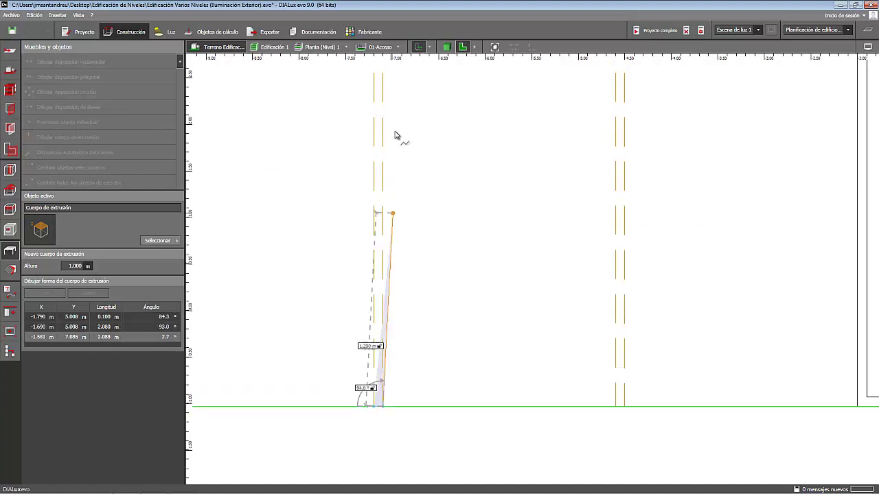
left_click(379, 245)
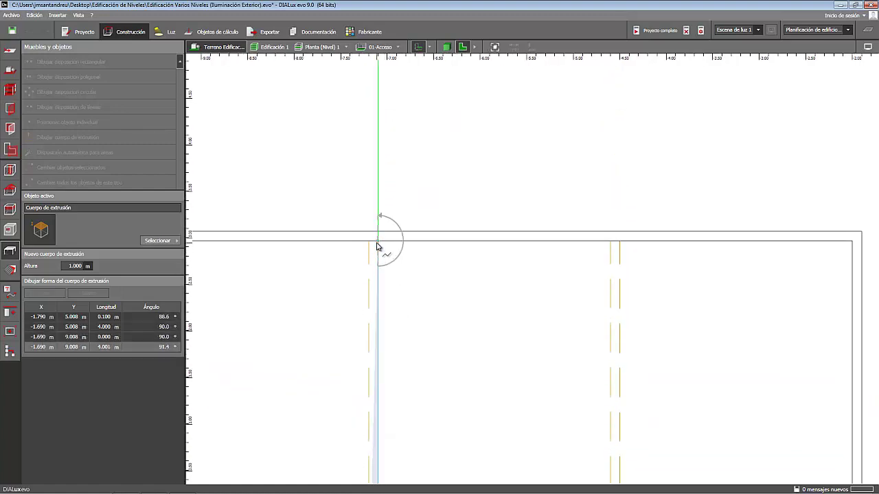
left_click(368, 243)
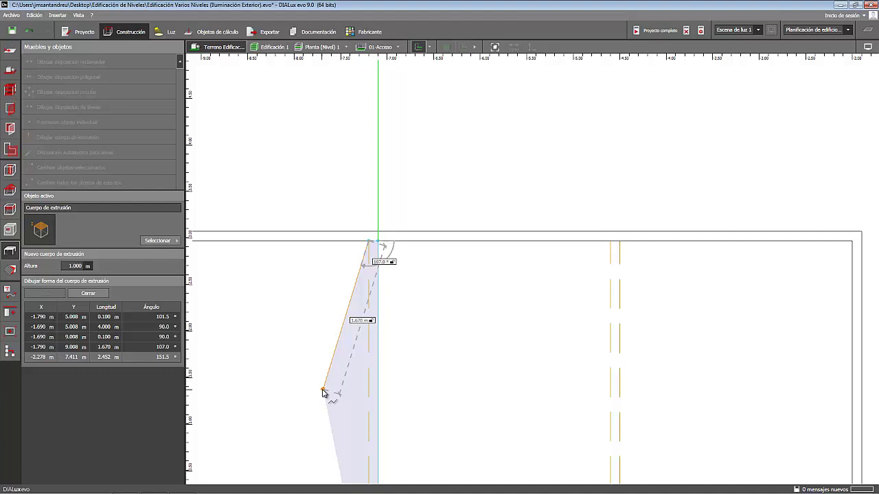
right_click(324, 392)
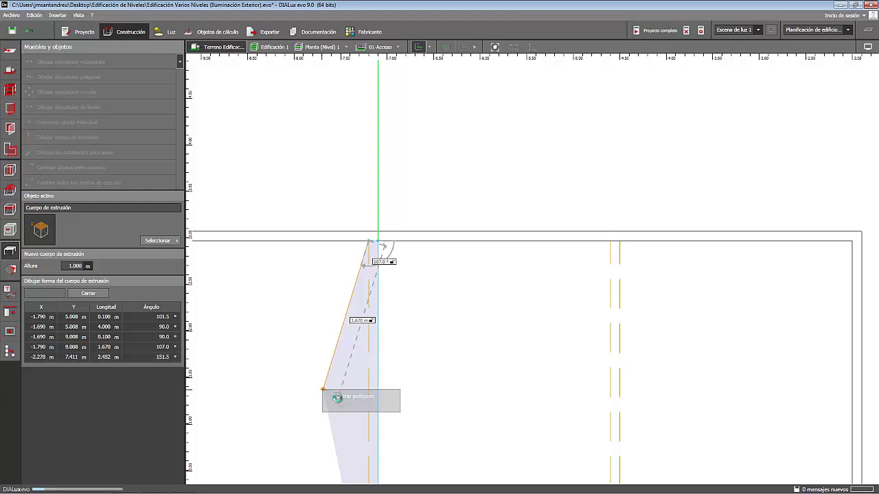
left_click(337, 398)
scroll(355, 320, "down", 5)
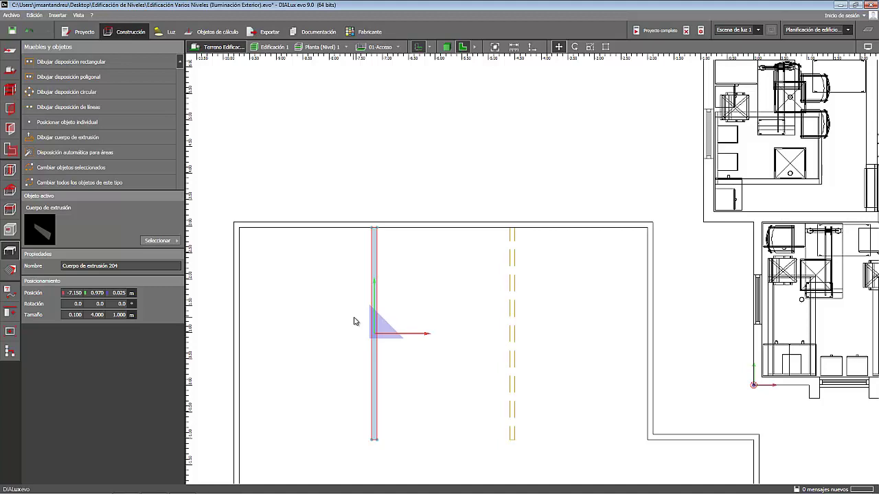
- Set the parking divider's height to 0.020 m and check it in 3D
double_click(120, 314)
type("0.020")
key("Return")
left_click(447, 47)
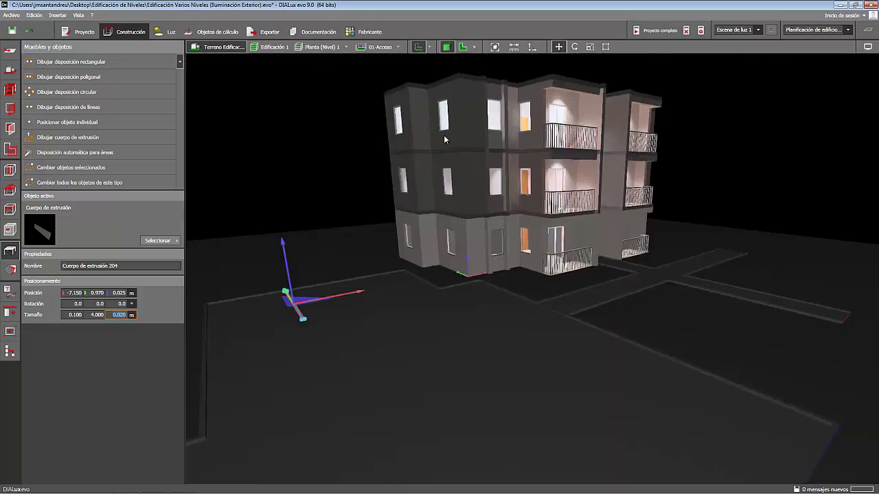
scroll(462, 268, "up", 5)
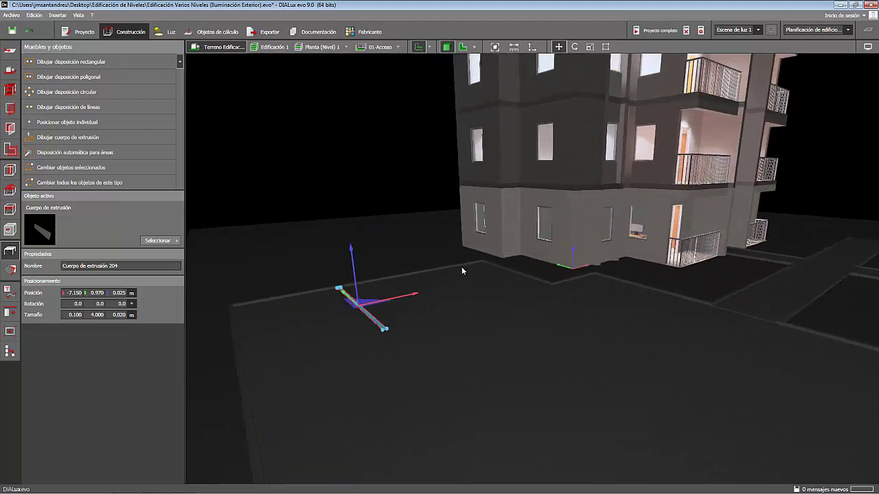
left_click(461, 271)
scroll(398, 325, "up", 5)
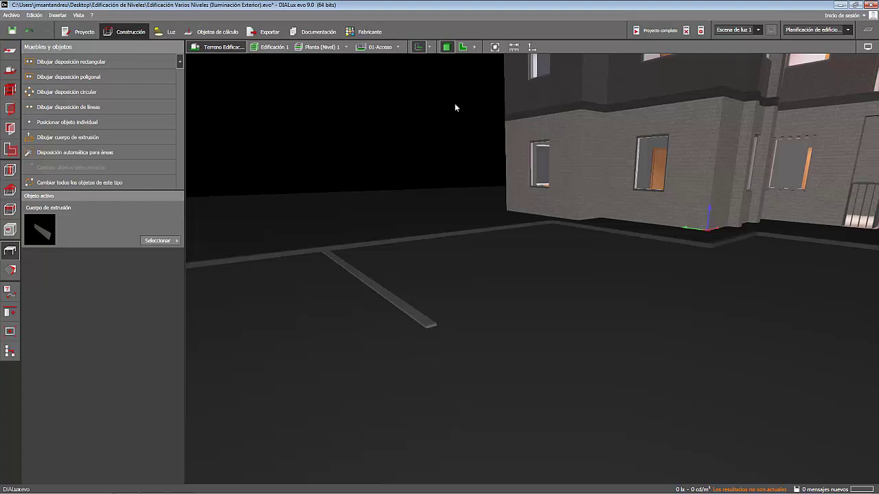
- Copy the parking divider in plan view and place the copy over the second vertical dashed outline
left_click(462, 49)
left_click(373, 279)
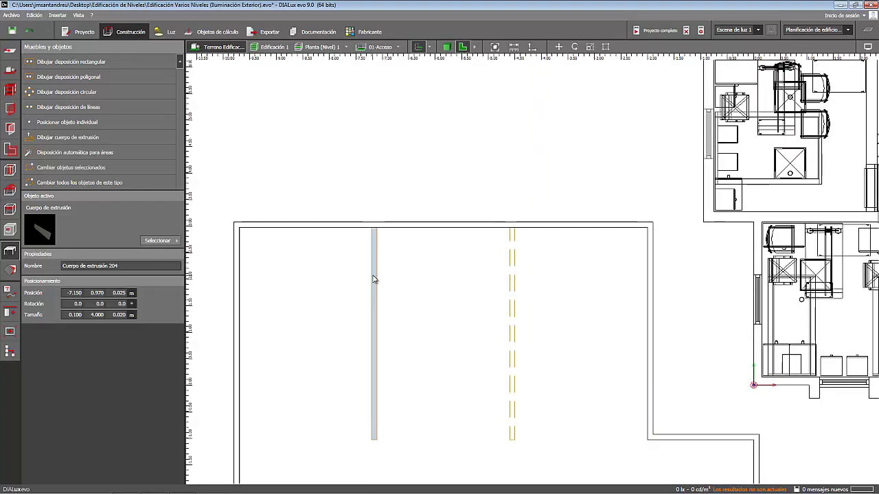
left_click_drag(373, 279, 373, 280, "ctrl")
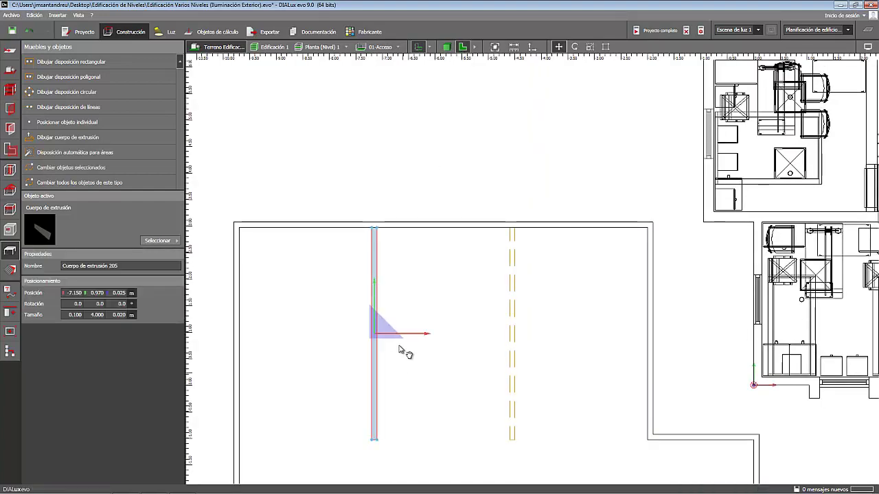
scroll(395, 333, "up", 2)
left_click_drag(347, 386, 608, 386, "ctrl")
scroll(608, 387, "down", 2)
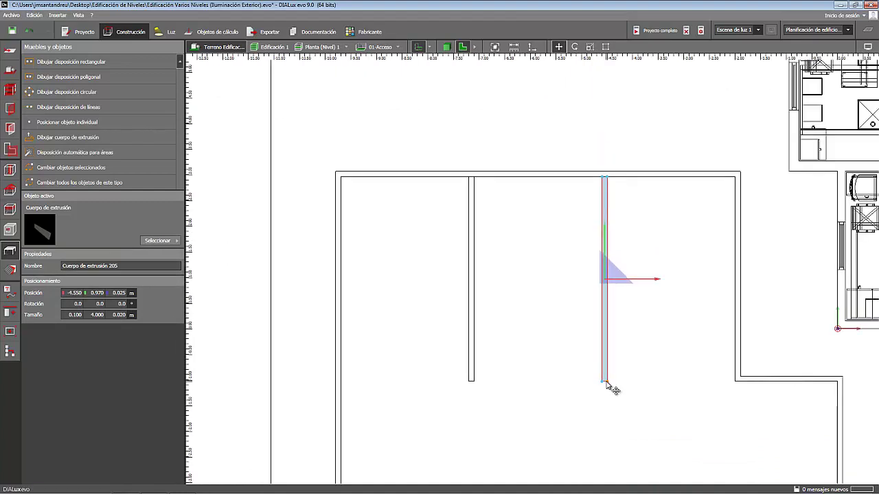
- Paste another divider copy near the upper horizontal dashed outline and rotate it to -90° about the vertical axis
middle_click_drag(608, 386, 488, 169)
key("ctrl+v")
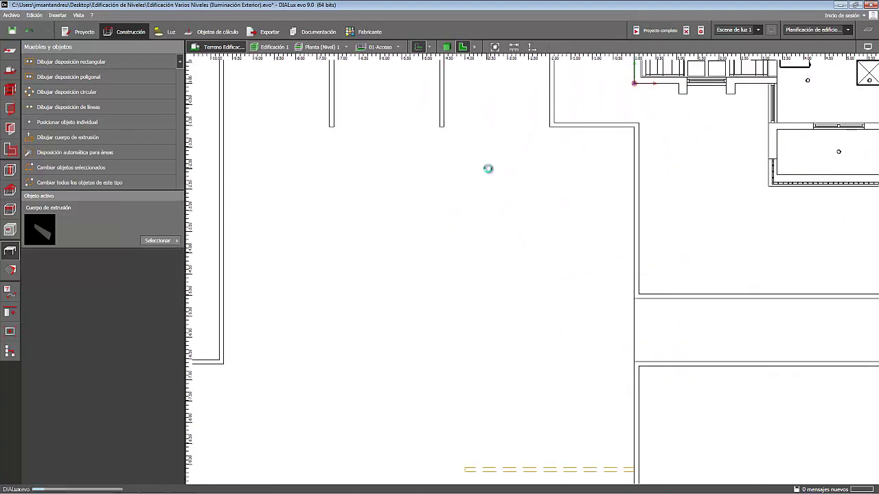
scroll(488, 173, "down", 2)
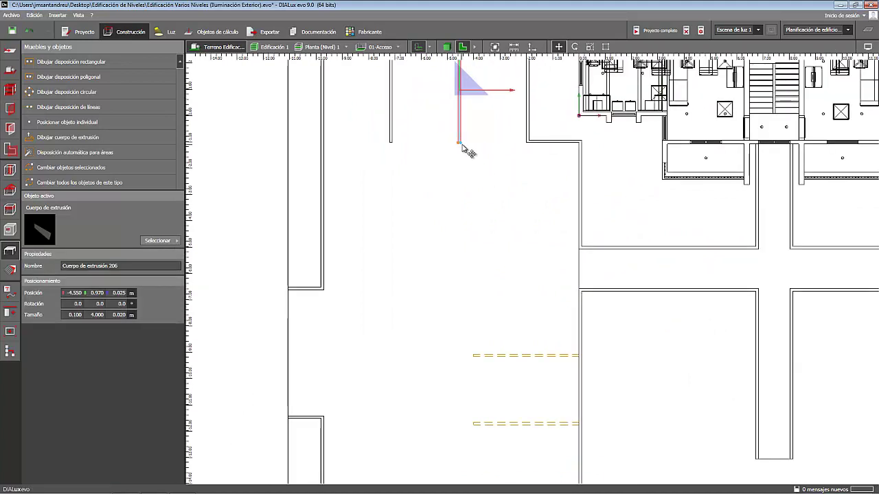
left_click_drag(465, 151, 473, 357)
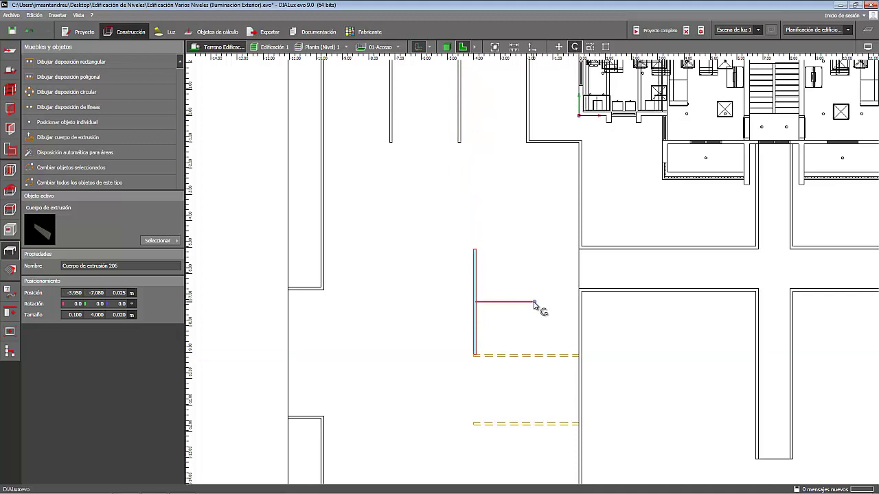
left_click_drag(535, 302, 473, 338)
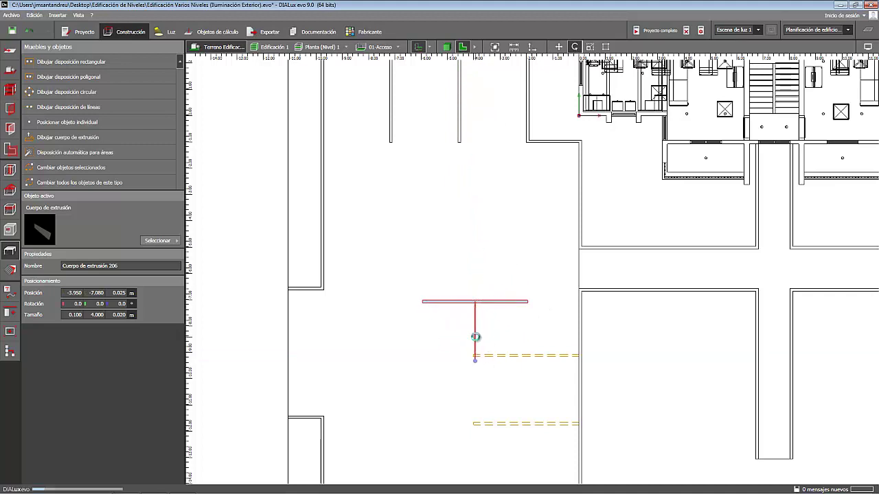
- Move the rotated divider exactly onto the upper horizontal dashed outline beside the walkway
left_click(559, 48)
scroll(423, 353, "up", 6)
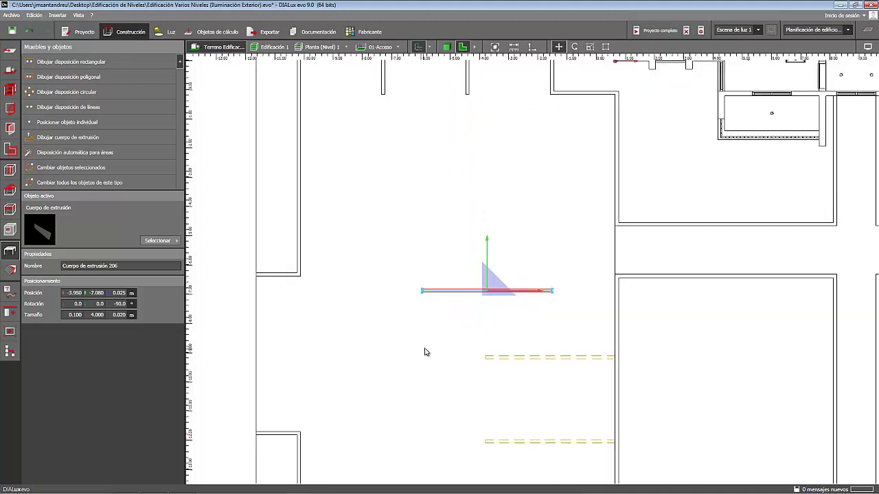
left_click_drag(359, 95, 506, 249)
scroll(506, 251, "down", 3)
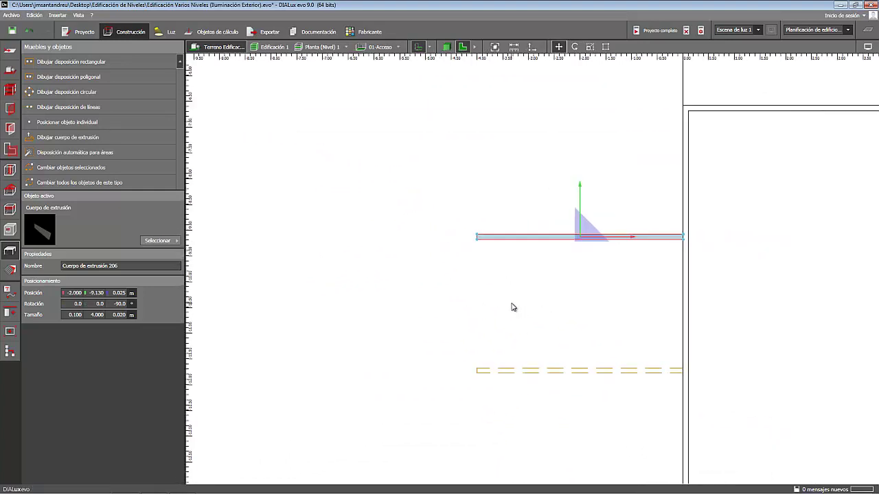
- Copy the horizontal divider onto the lower dashed outline and check all four parking dividers in 3D
left_click(482, 281)
left_click(477, 238)
left_click_drag(476, 240, 478, 378)
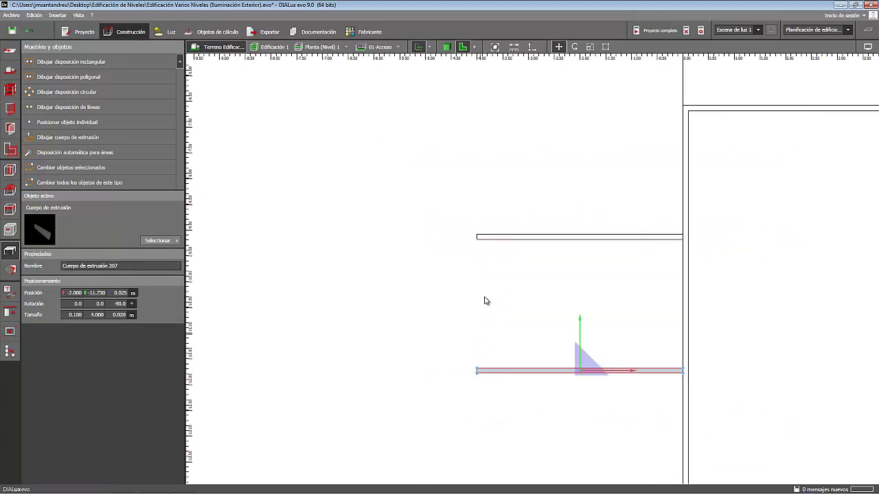
left_click(486, 275)
left_click(446, 46)
left_click_drag(482, 222, 470, 276)
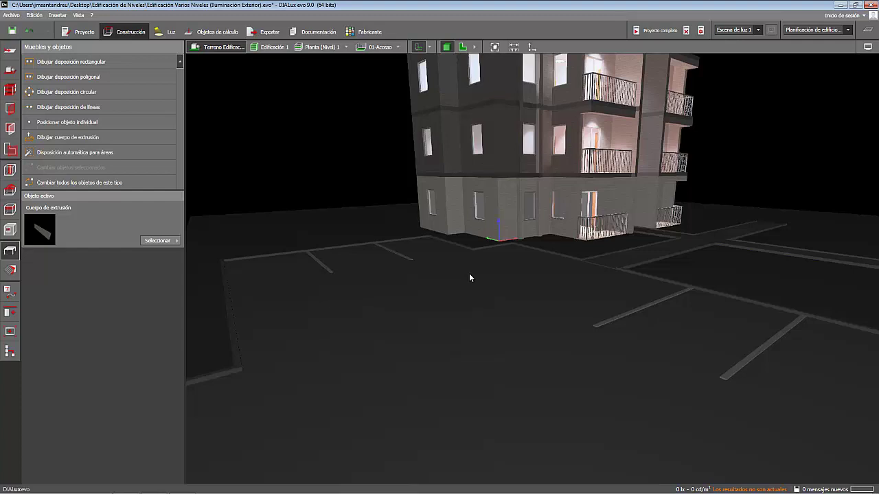
- Open the exterior floor textures (Suelo) of the material catalogue for the site's surfaces
left_click(11, 271)
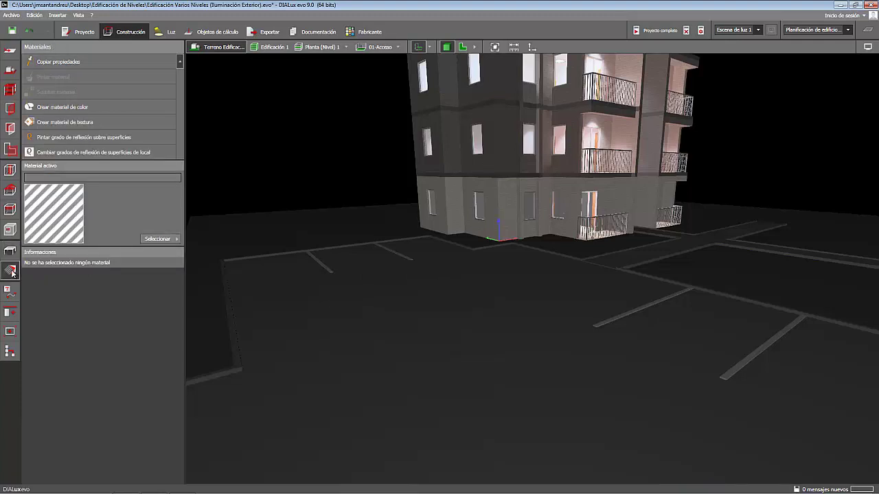
left_click(157, 239)
left_click(273, 251)
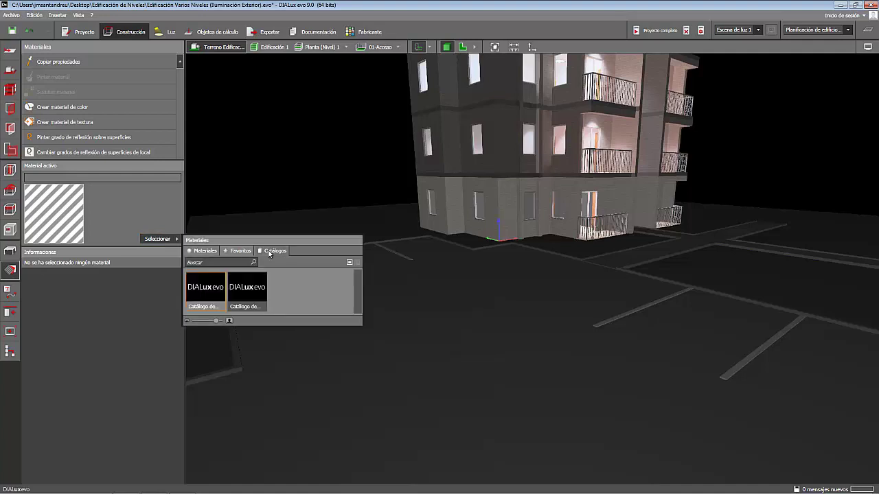
left_click(212, 282)
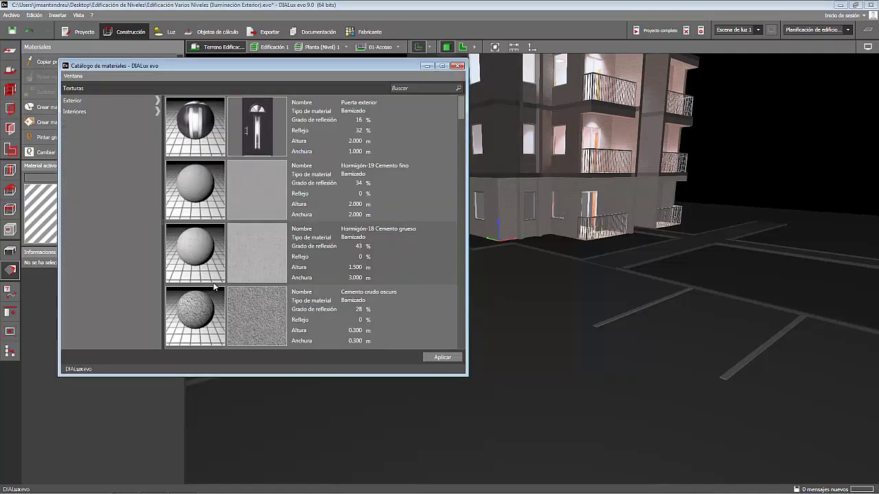
left_click(91, 102)
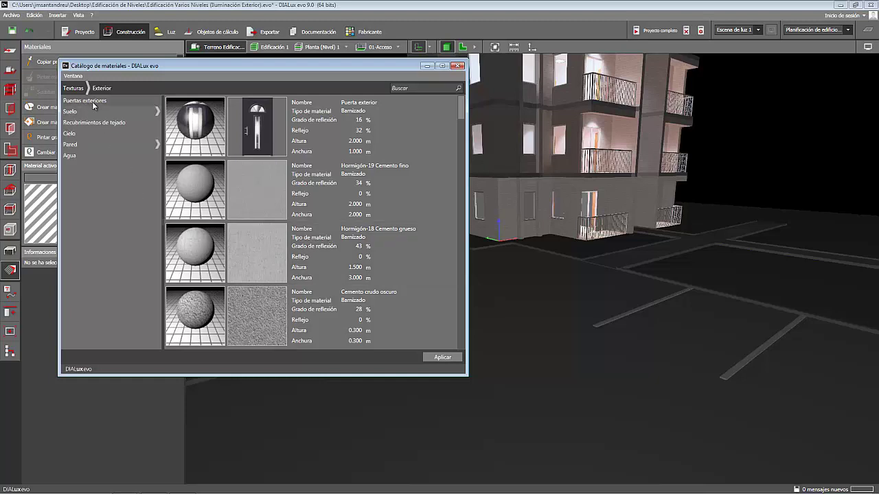
left_click(94, 112)
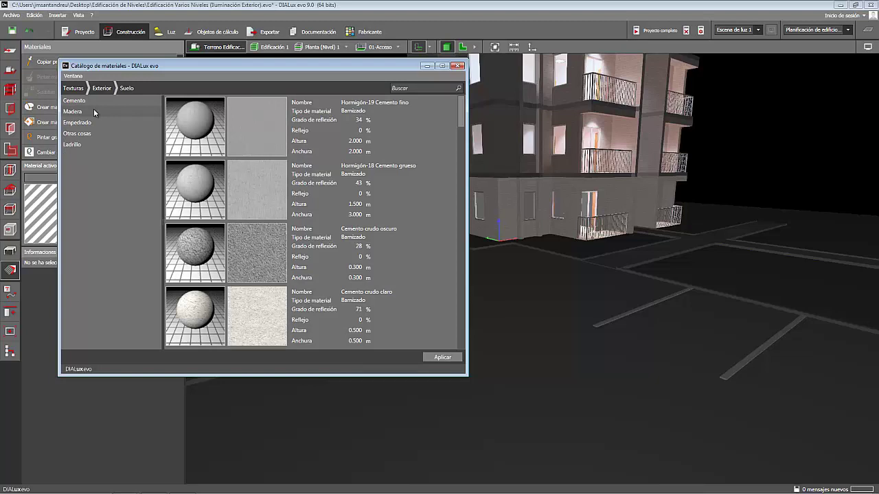
- Make the Hierba texture the active material and paint it on the lawn areas around the building, parking lot and walkways
scroll(271, 130, "down", 5)
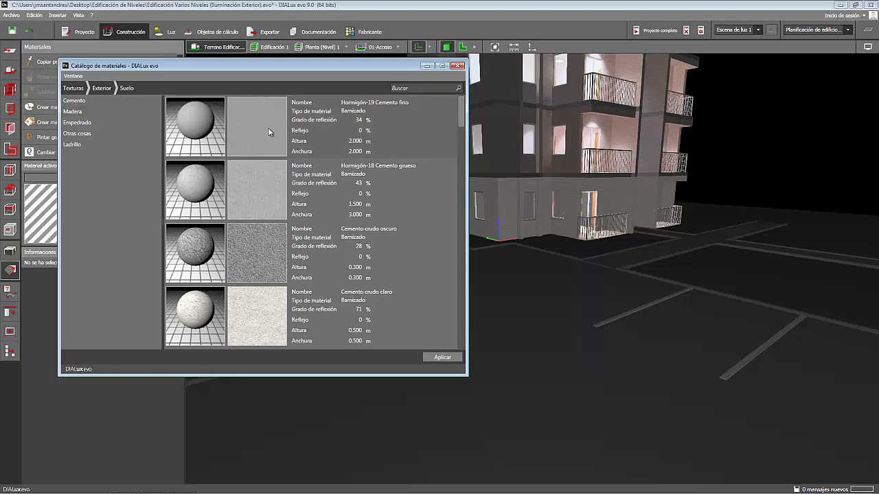
scroll(300, 139, "down", 10)
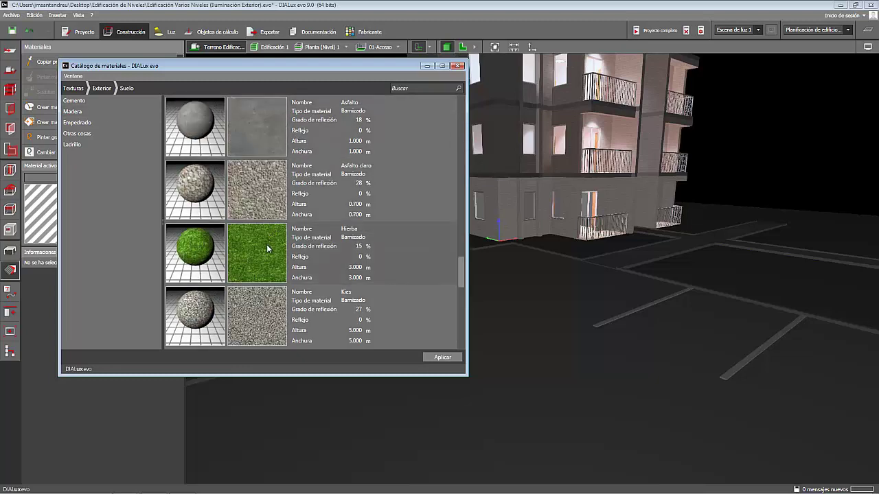
left_click(266, 245)
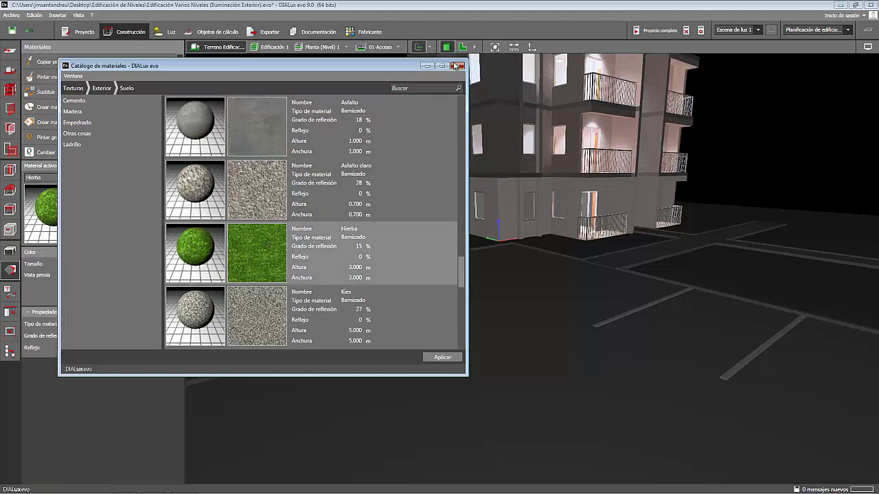
left_click(439, 126)
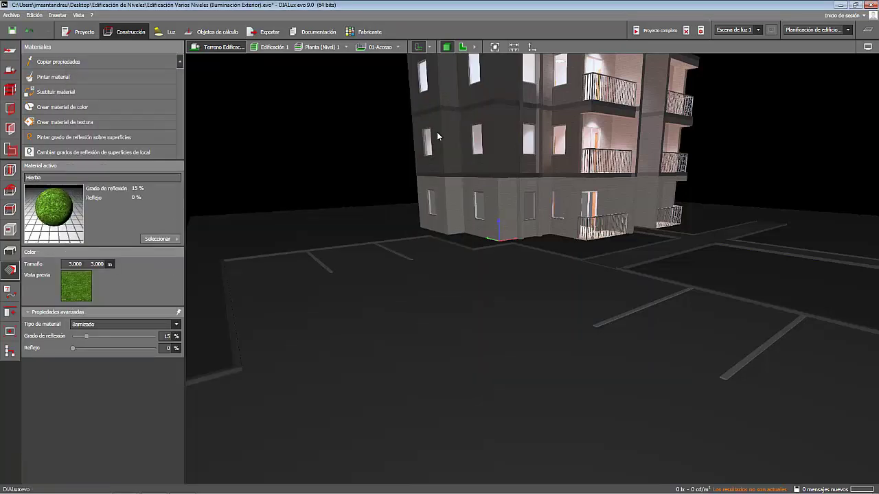
left_click(158, 76)
- Choose Baldosas-57 Terrazo from the exterior floor textures and apply it to the parking lot surface
left_click(172, 239)
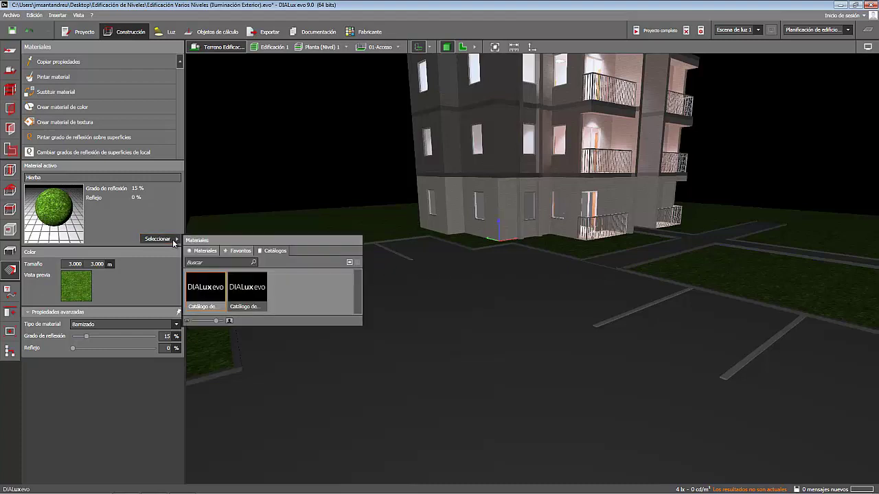
left_click(202, 290)
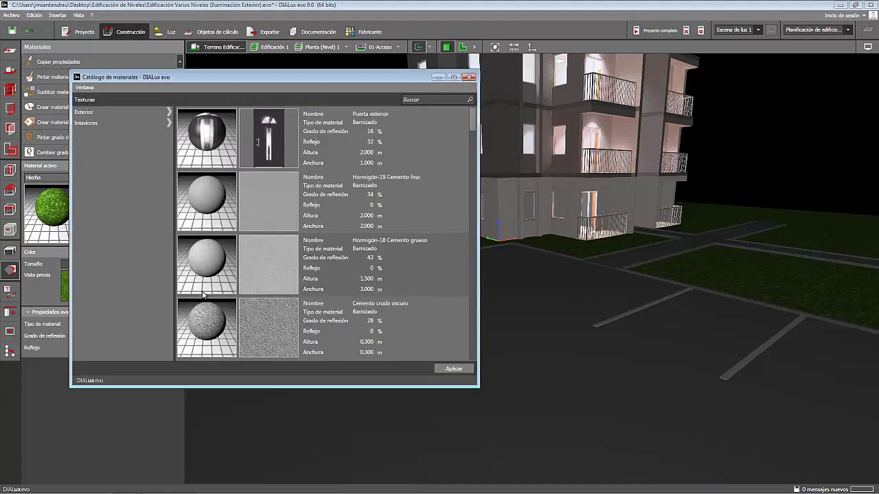
left_click(113, 113)
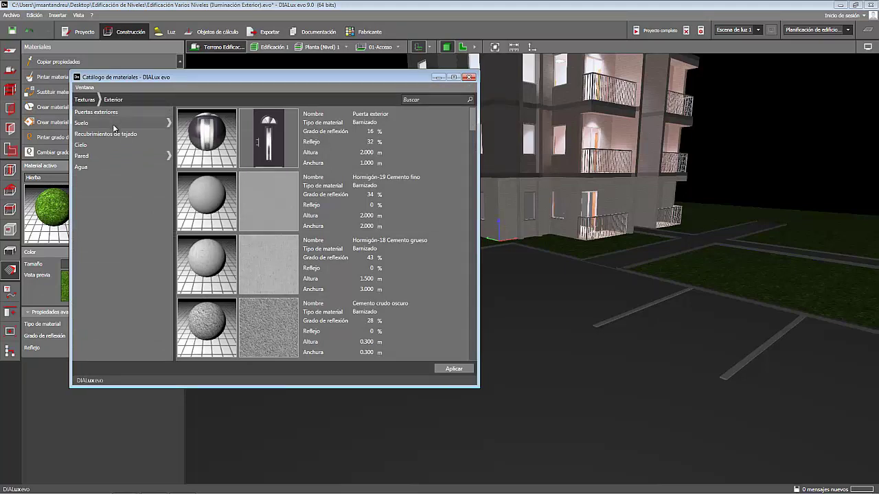
left_click(114, 126)
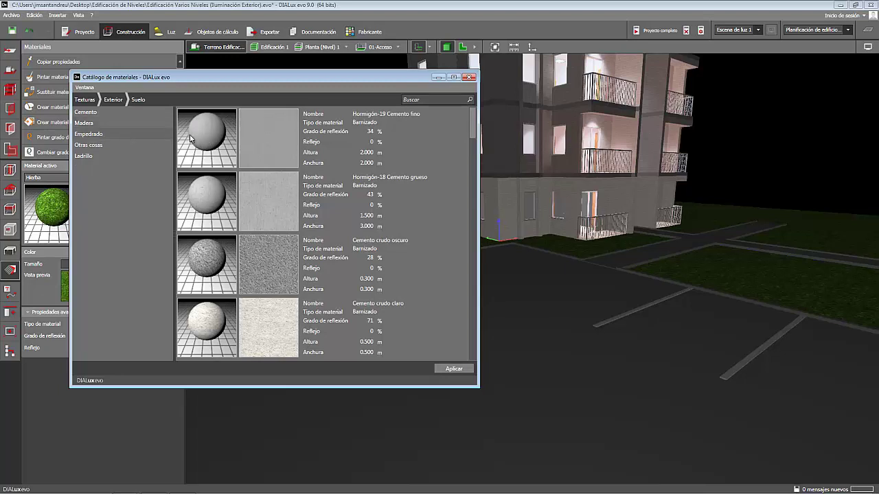
scroll(255, 143, "down", 5)
scroll(262, 170, "down", 3)
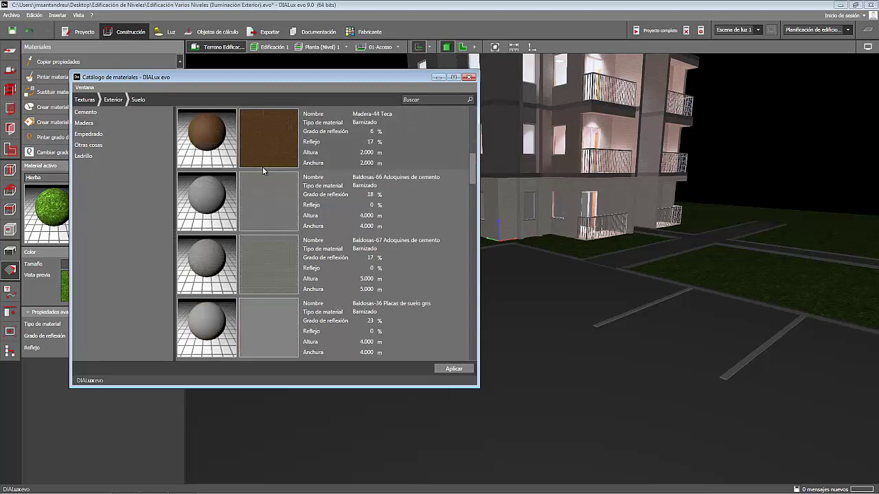
scroll(262, 170, "down", 4)
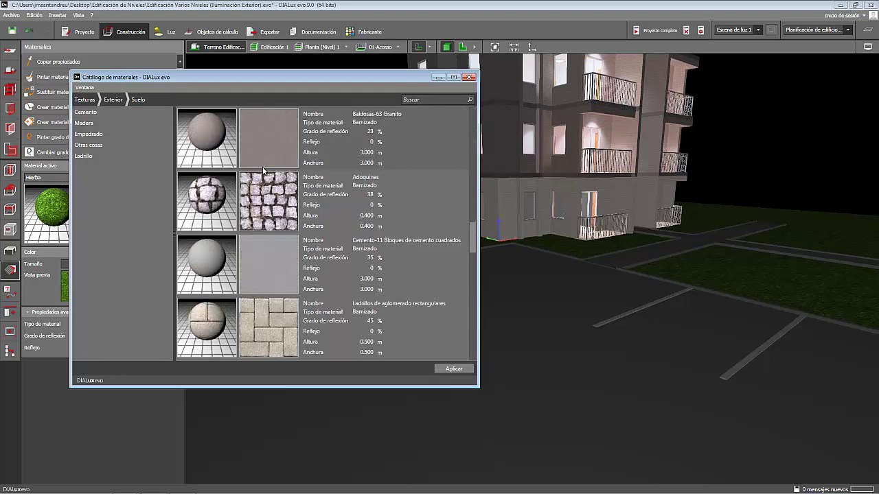
scroll(262, 170, "down", 3)
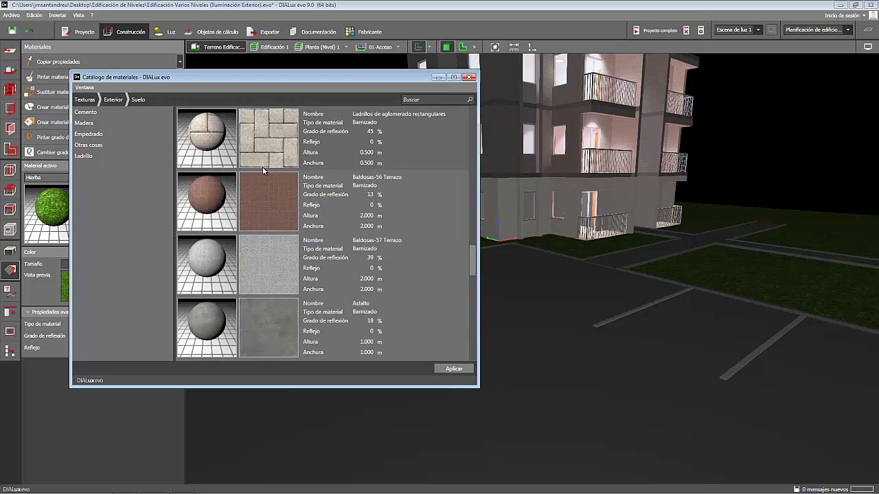
left_click(274, 259)
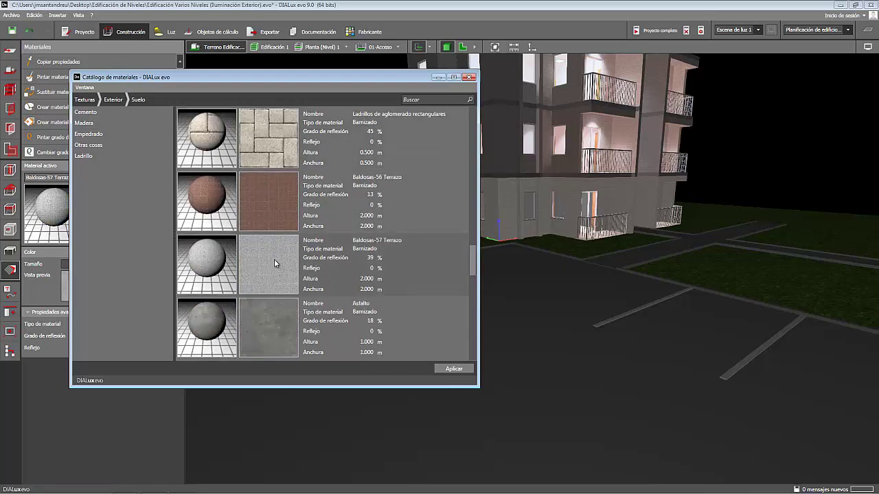
left_click(469, 77)
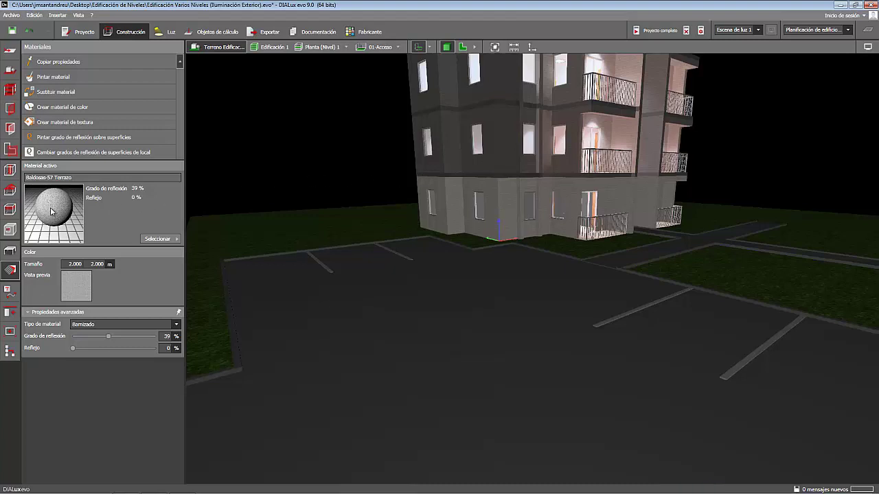
left_click_drag(50, 211, 315, 261)
left_click_drag(428, 293, 427, 293)
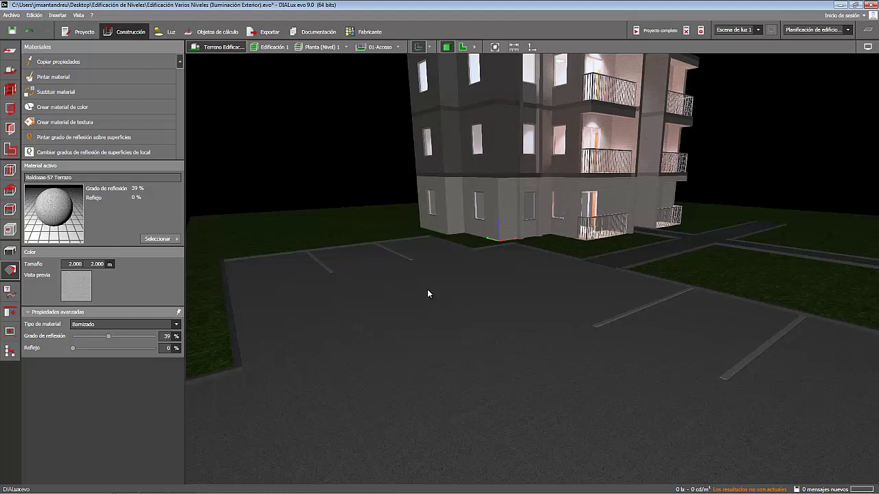
- Choose Arena from the exterior floor textures as the active material
left_click(158, 238)
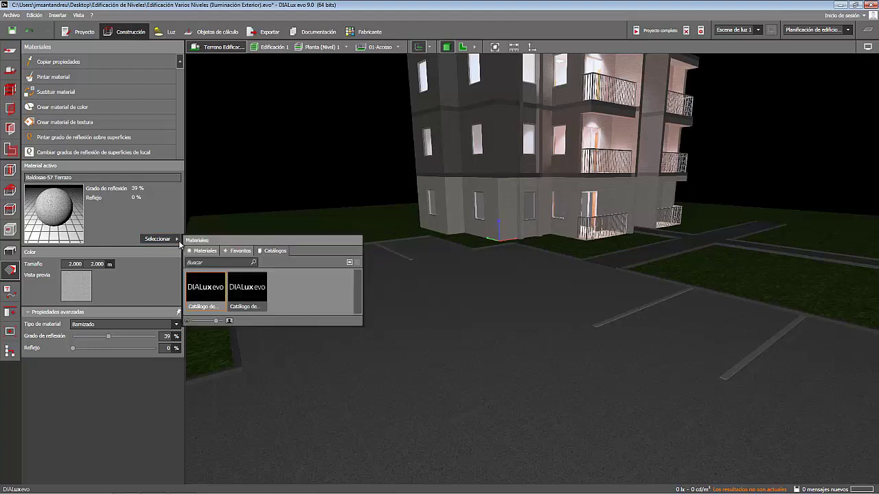
left_click(210, 292)
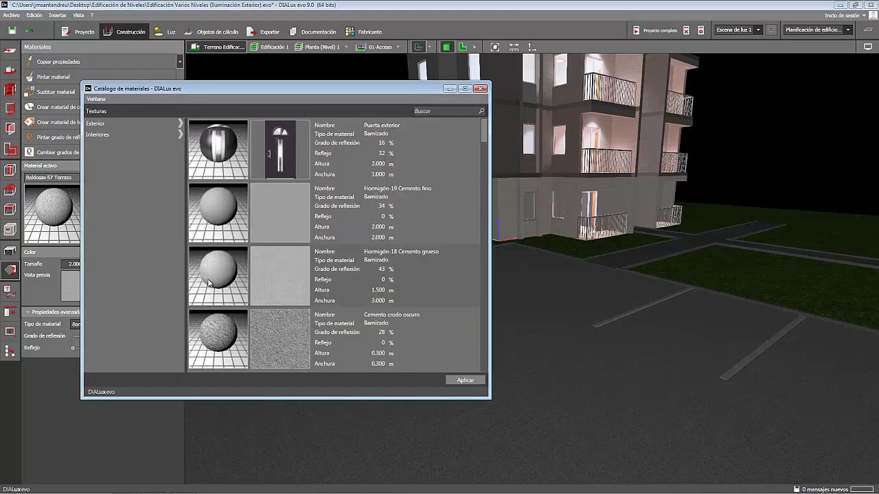
left_click(128, 124)
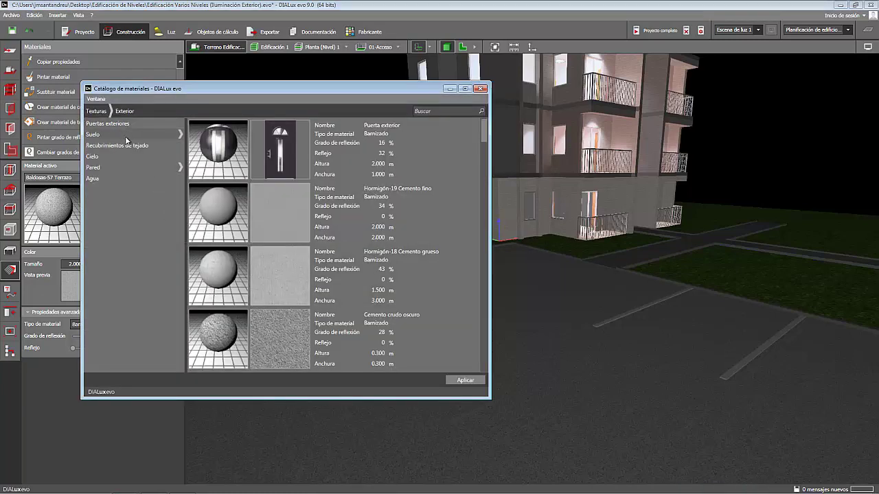
left_click(125, 136)
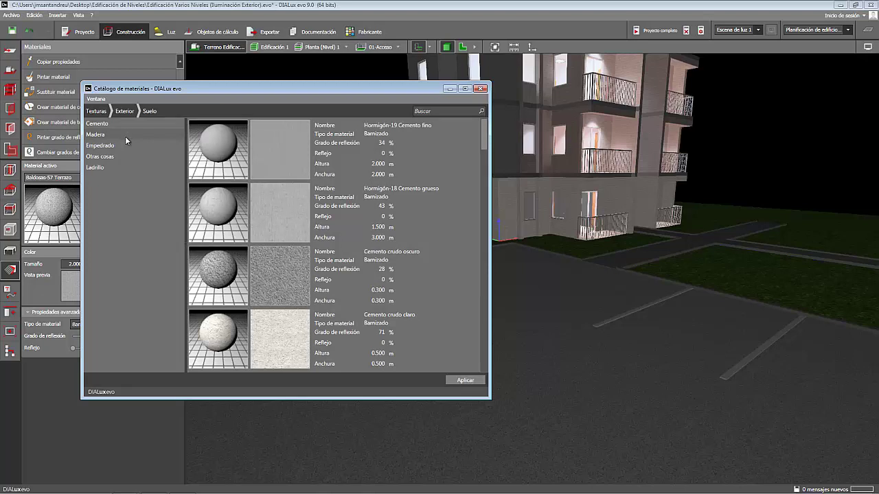
scroll(288, 148, "down", 5)
scroll(297, 173, "down", 10)
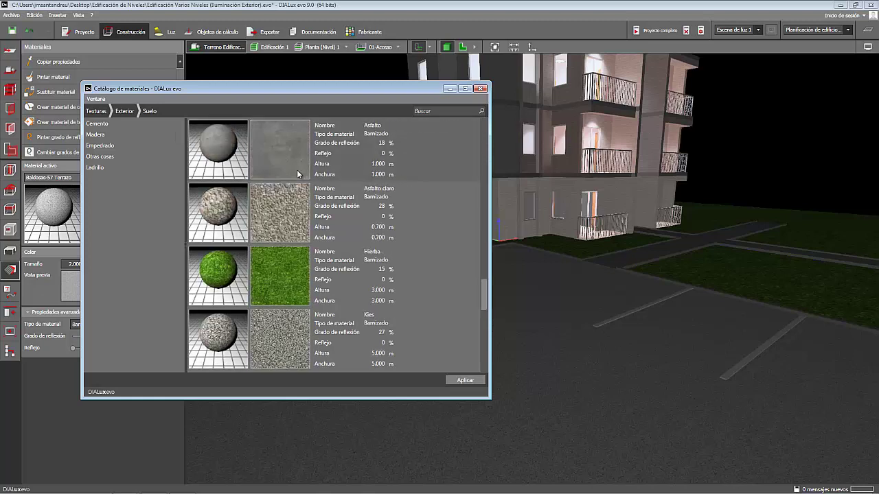
scroll(297, 173, "down", 3)
left_click(294, 210)
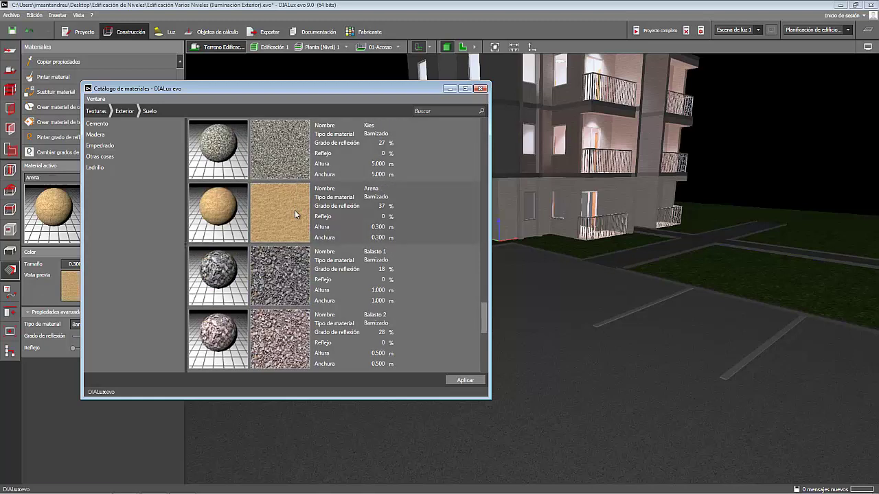
left_click(481, 88)
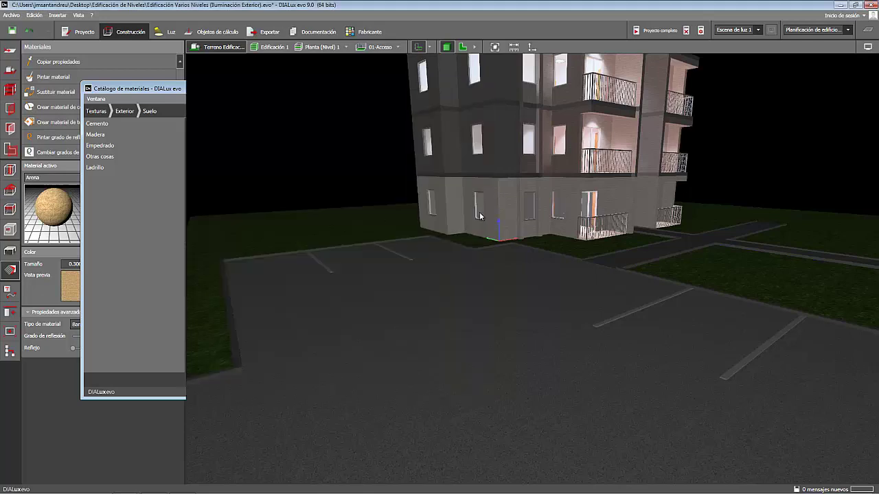
- Apply the Arena material to the walkway surfaces beside the building
left_click_drag(480, 212, 543, 268)
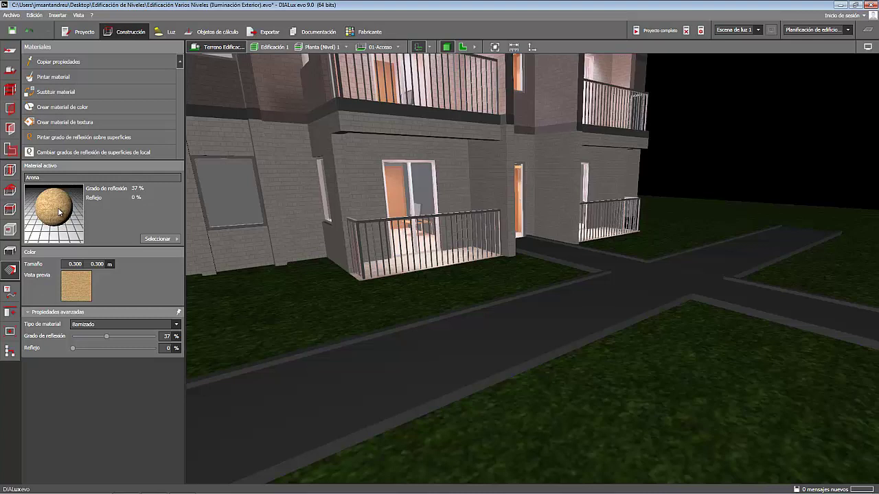
left_click_drag(59, 213, 431, 289)
left_click_drag(529, 302, 562, 304)
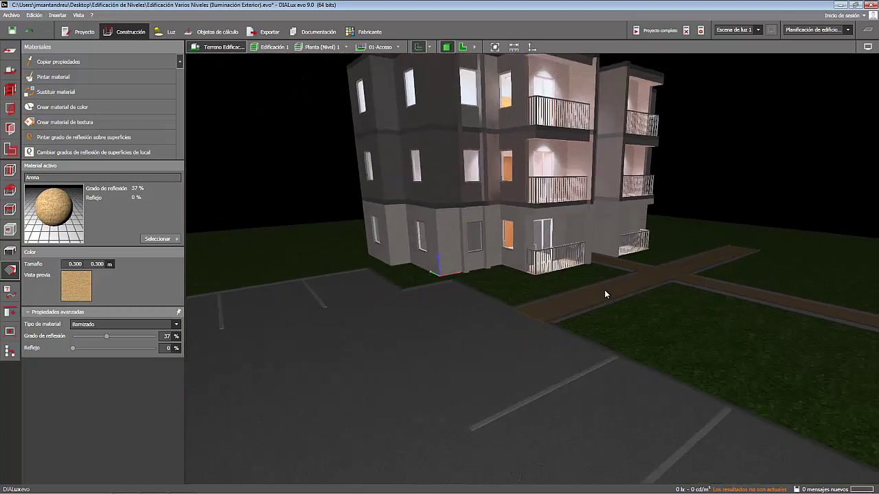
- Add the colours 9003 (Blanco señal) and 9004 (Negro señal) from the 9xxx Negro/Blanco range and open the project's material list
left_click(158, 239)
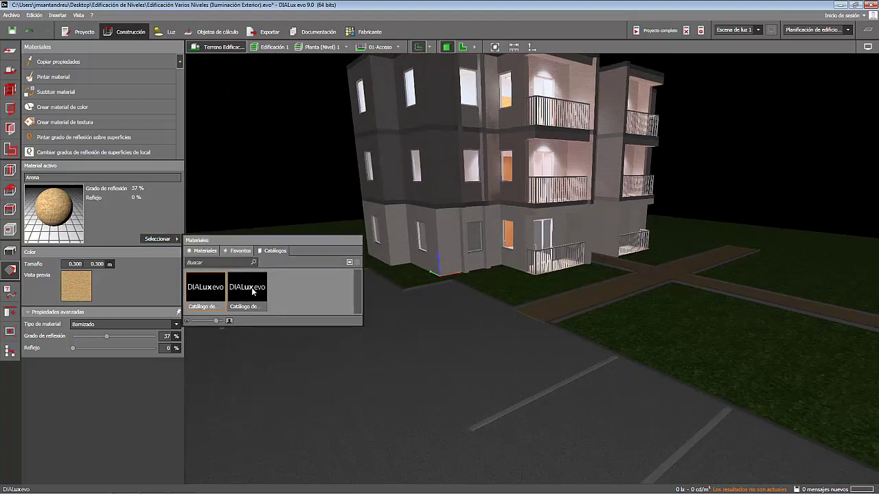
left_click(248, 289)
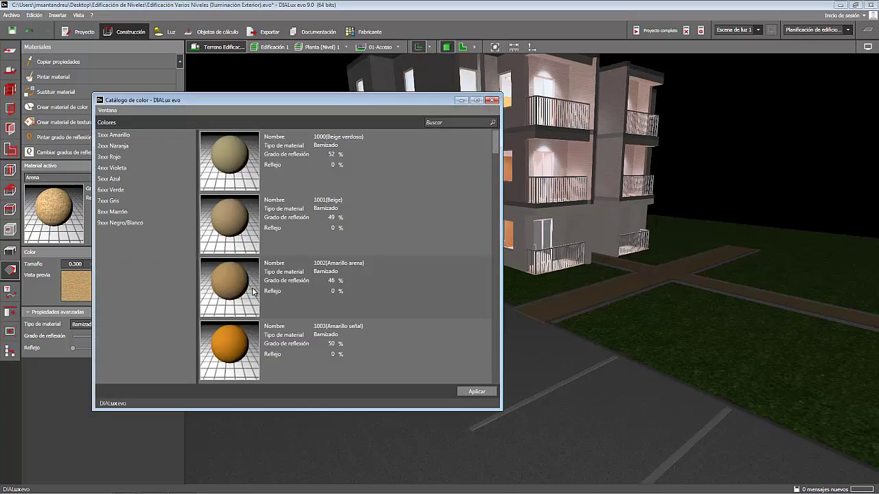
left_click(142, 219)
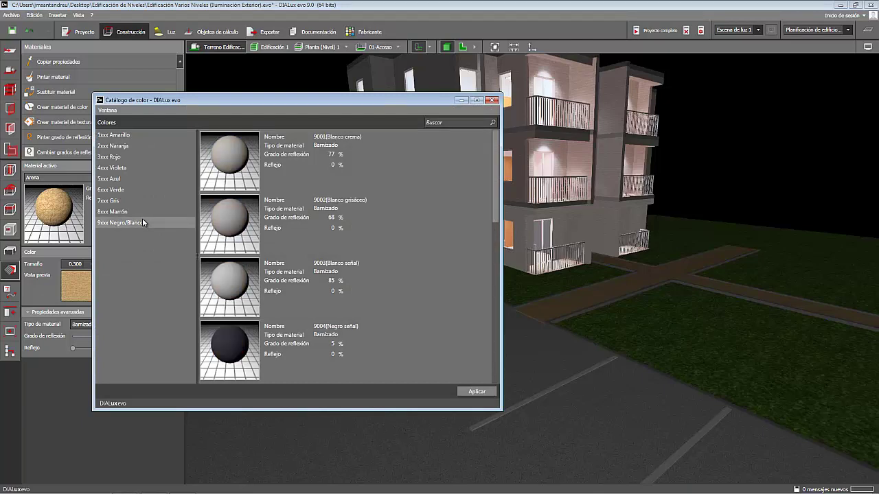
left_click(240, 289)
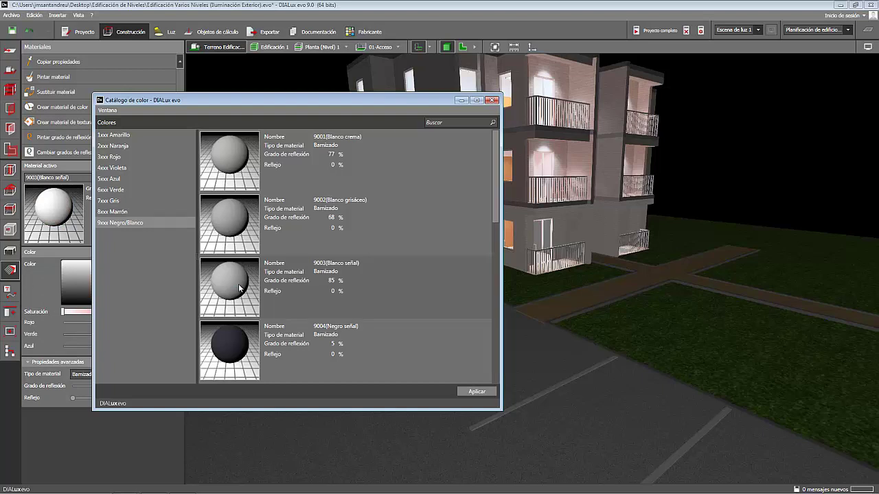
left_click(248, 345)
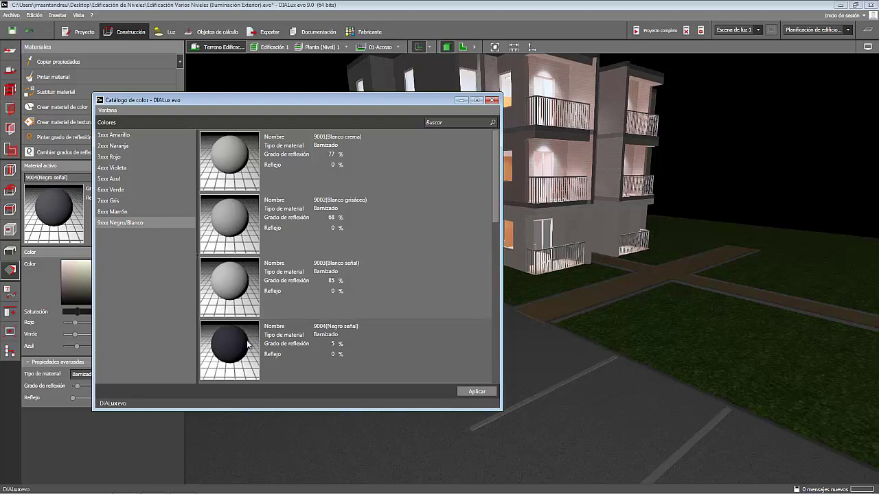
left_click(490, 100)
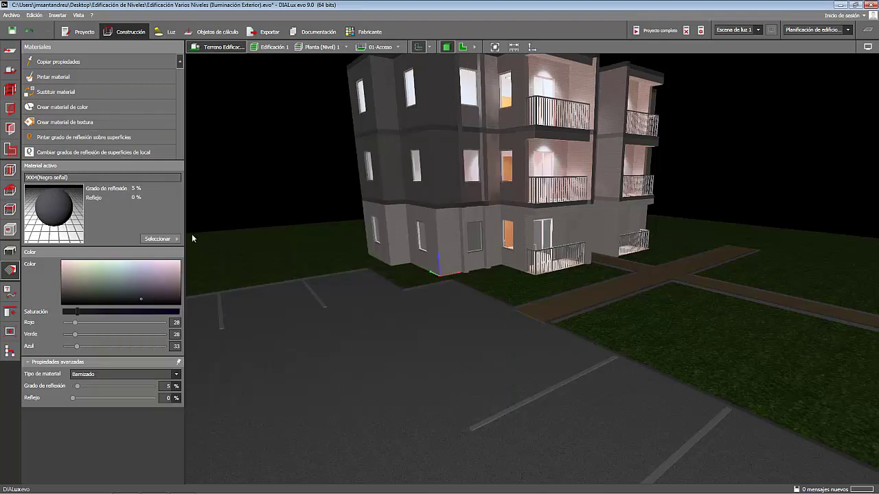
left_click(171, 239)
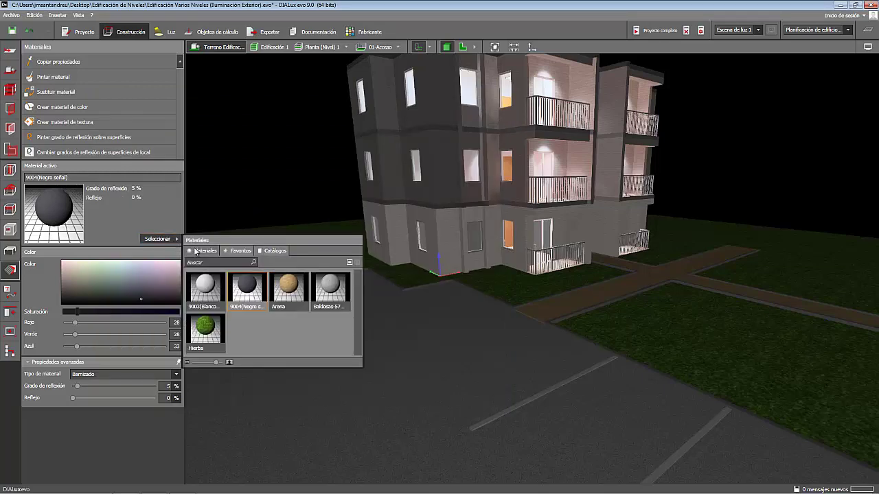
- Choose 9003 (Blanco señal) as the active material and apply it to the curbs around the parking lot
left_click(205, 285)
left_click(132, 215)
left_click_drag(351, 321, 348, 282)
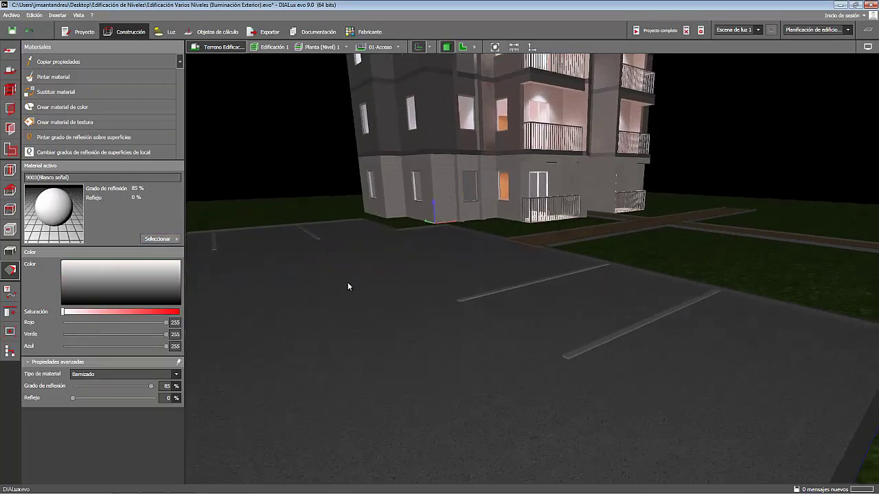
scroll(394, 304, "down", 5)
scroll(406, 304, "up", 7)
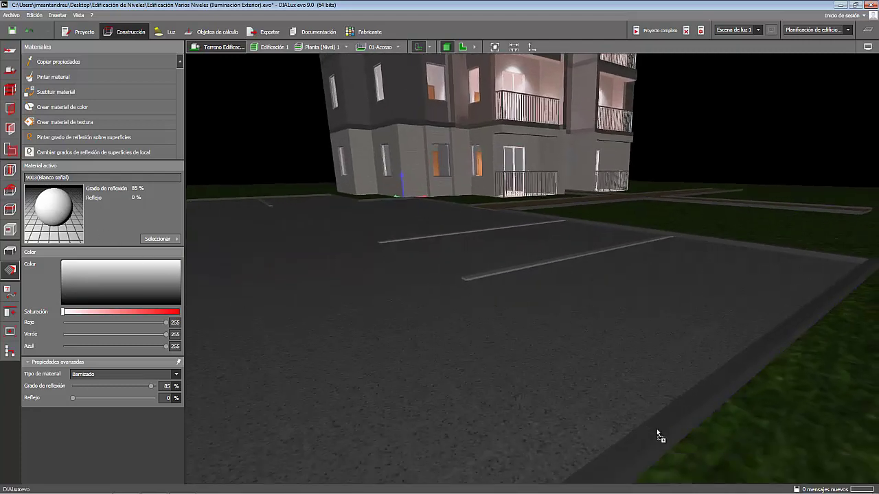
scroll(656, 429, "down", 5)
right_click_drag(516, 405, 453, 295)
scroll(440, 323, "up", 6)
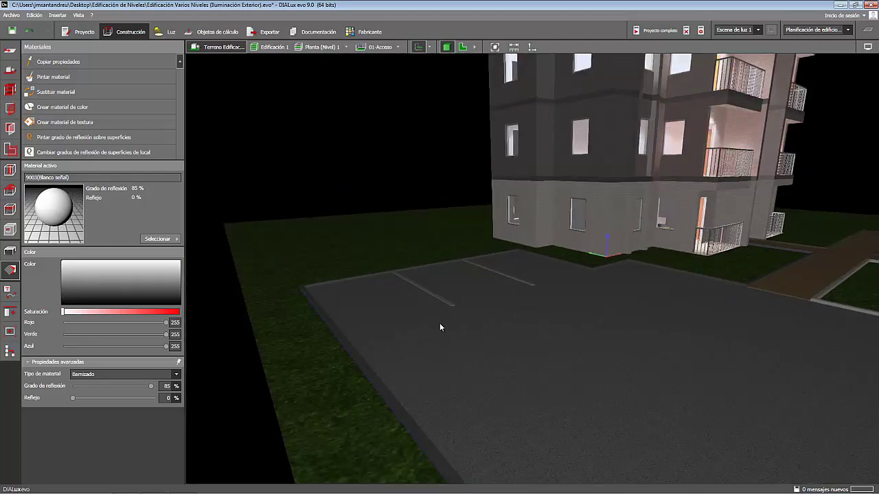
scroll(439, 327, "down", 2)
right_click_drag(439, 327, 432, 306)
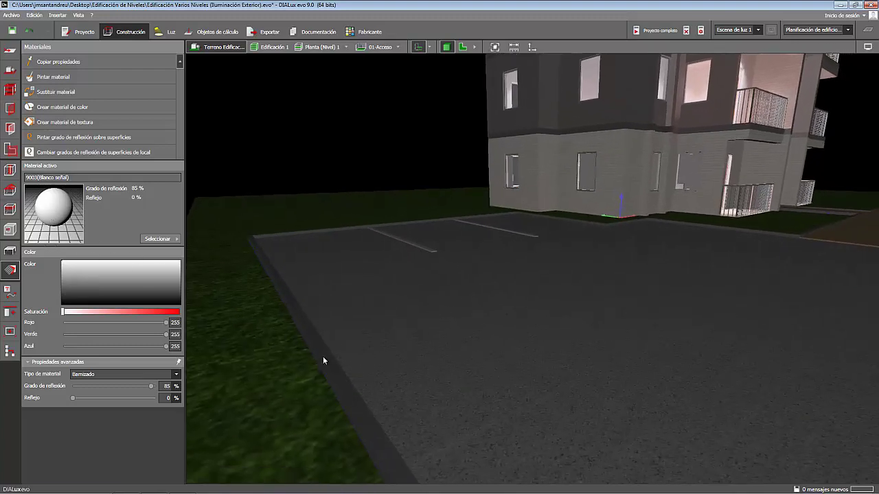
- Apply the 9003 (Blanco señal) material to the curbs bordering the walkways at the building entrance
scroll(611, 336, "down", 3)
right_click_drag(611, 337, 608, 276)
scroll(574, 273, "up", 5)
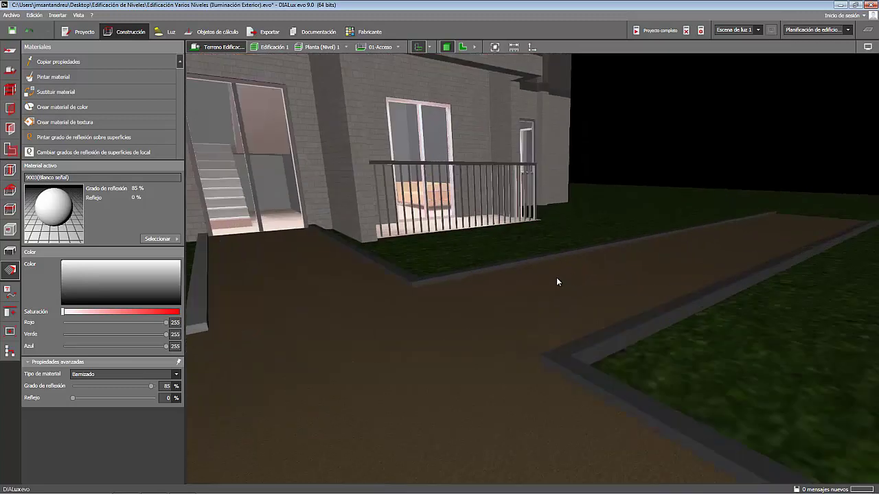
left_click_drag(47, 208, 553, 356)
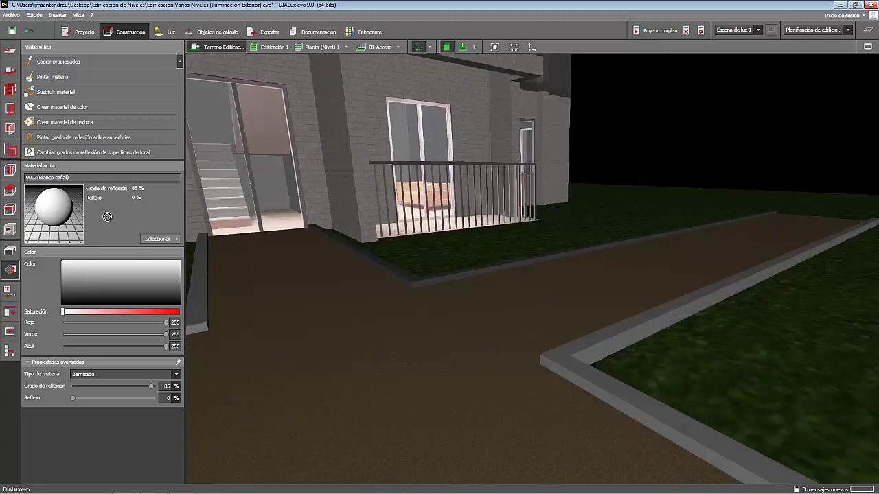
left_click(408, 284)
scroll(405, 283, "down", 3)
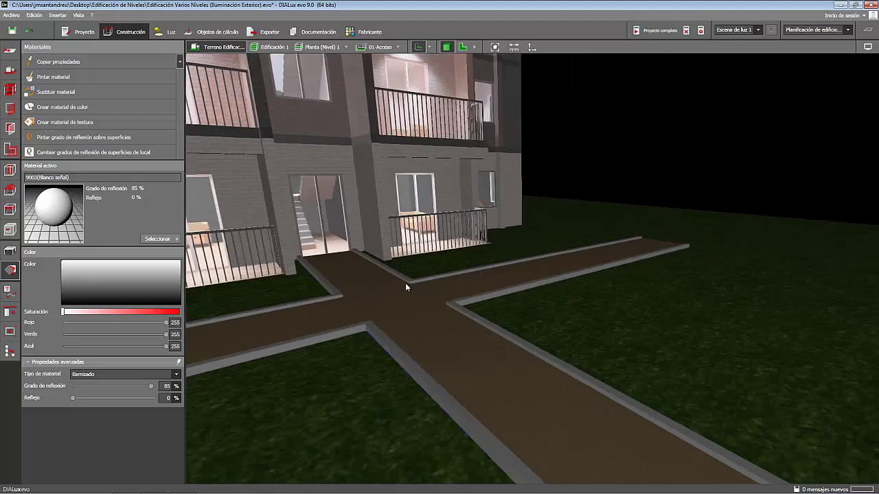
- Choose 9004 (Negro señal) as the active material and apply it to the two parking space dividers on the lawn side away from the walkways
right_click_drag(405, 283, 494, 281)
left_click(170, 239)
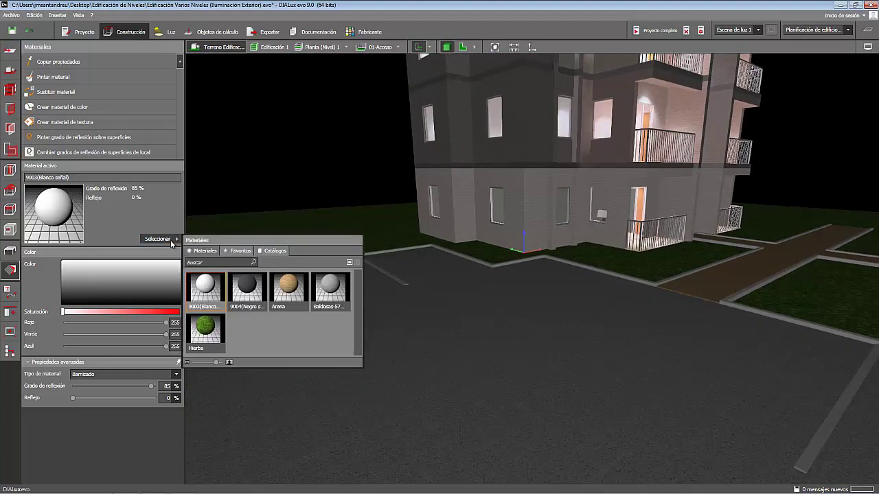
left_click(246, 288)
scroll(337, 302, "up", 5)
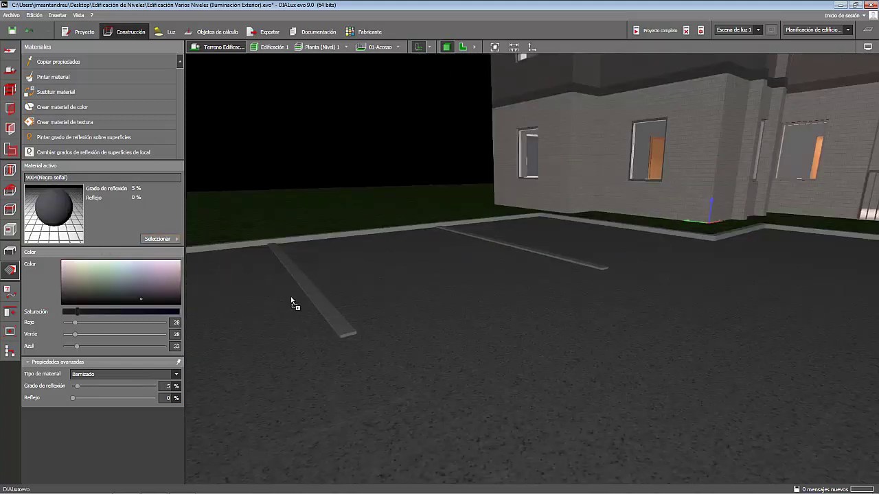
left_click(326, 314)
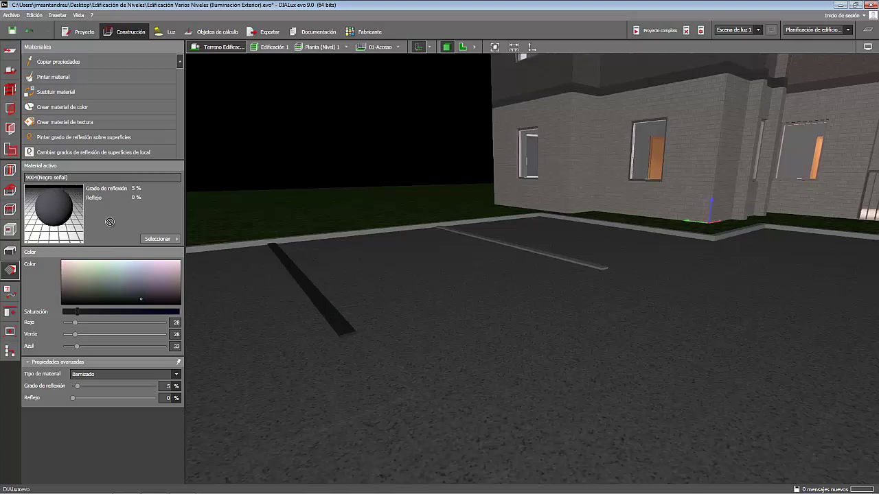
left_click(573, 263)
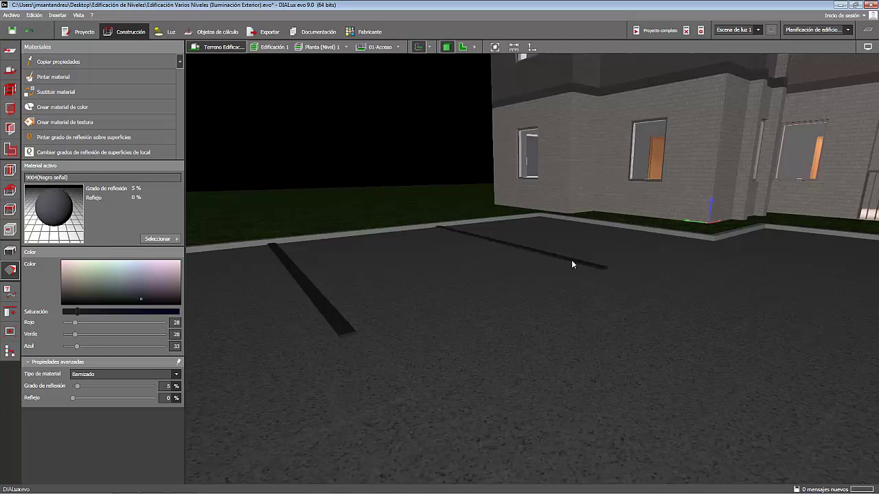
- Apply the 9004 (Negro señal) material to the two remaining parking space dividers on the walkway side
mouse_move(573, 263)
middle_mouse_down()
mouse_move(606, 300)
mouse_move(428, 314)
mouse_move(499, 345)
mouse_move(500, 329)
middle_mouse_up()
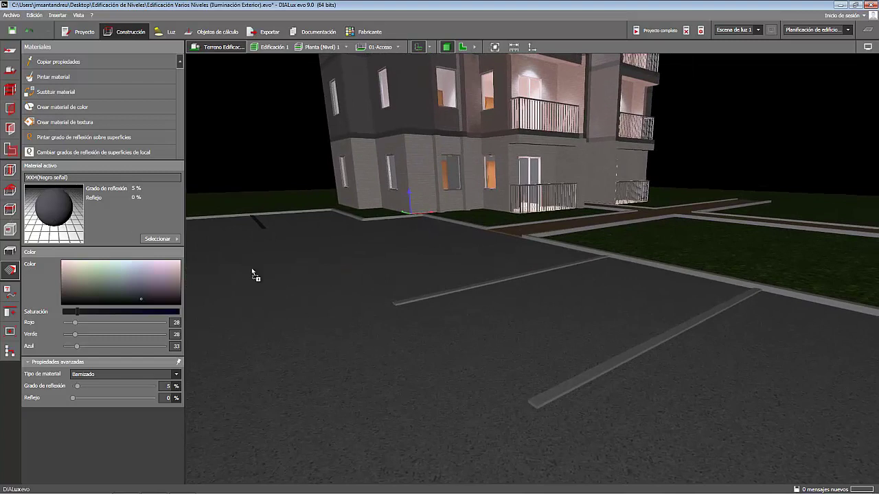
left_click(396, 304)
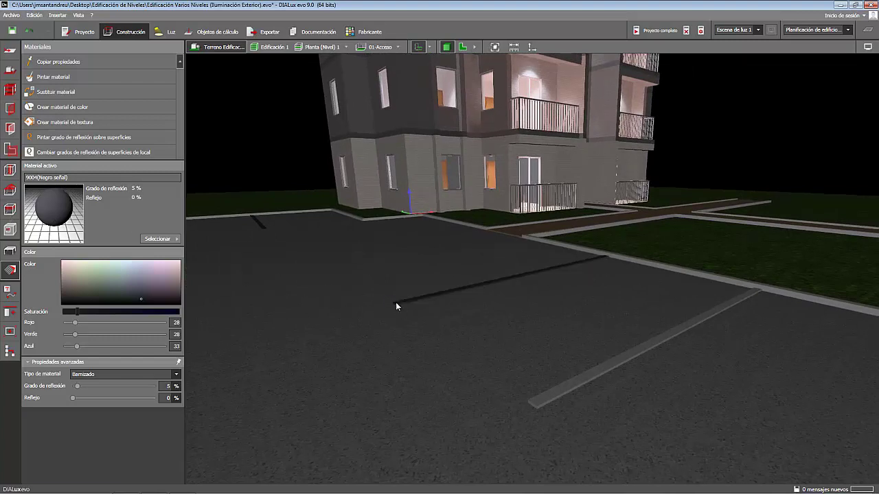
left_click(552, 394)
scroll(521, 377, "down", 5)
scroll(521, 377, "up", 5)
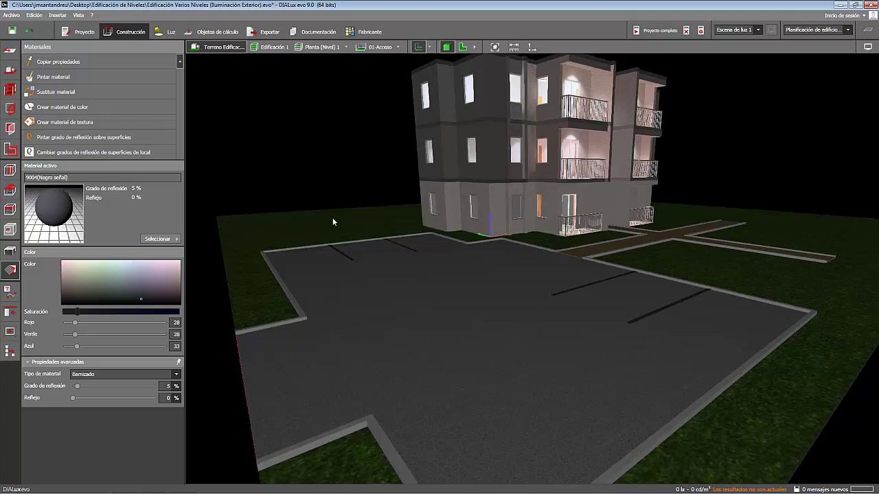
- Open the lighting tools for the site, followed by the calculation object tools
left_click(168, 32)
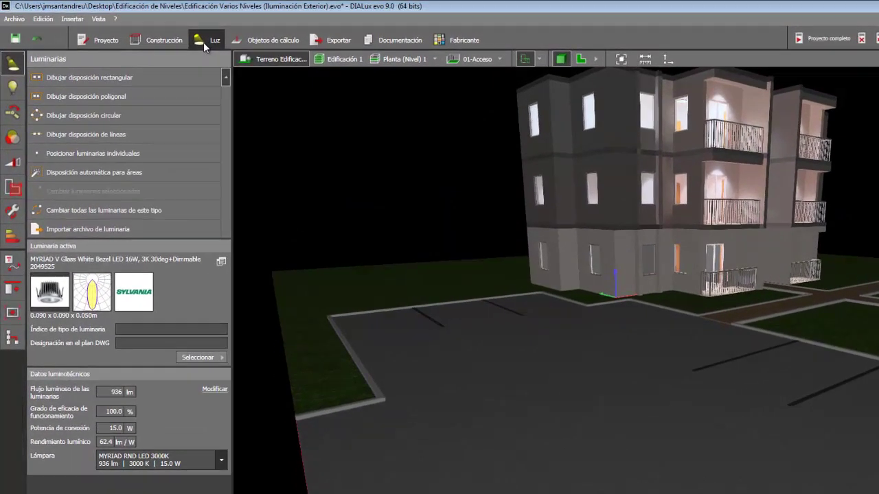
left_click(244, 41)
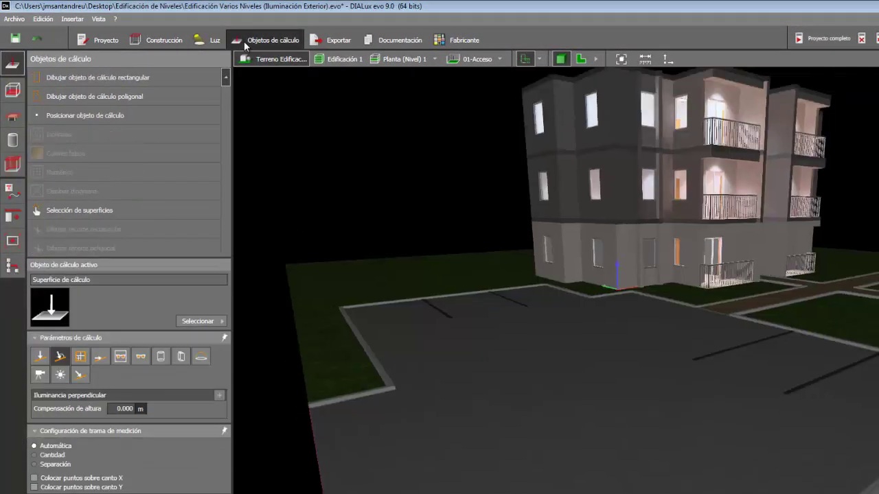